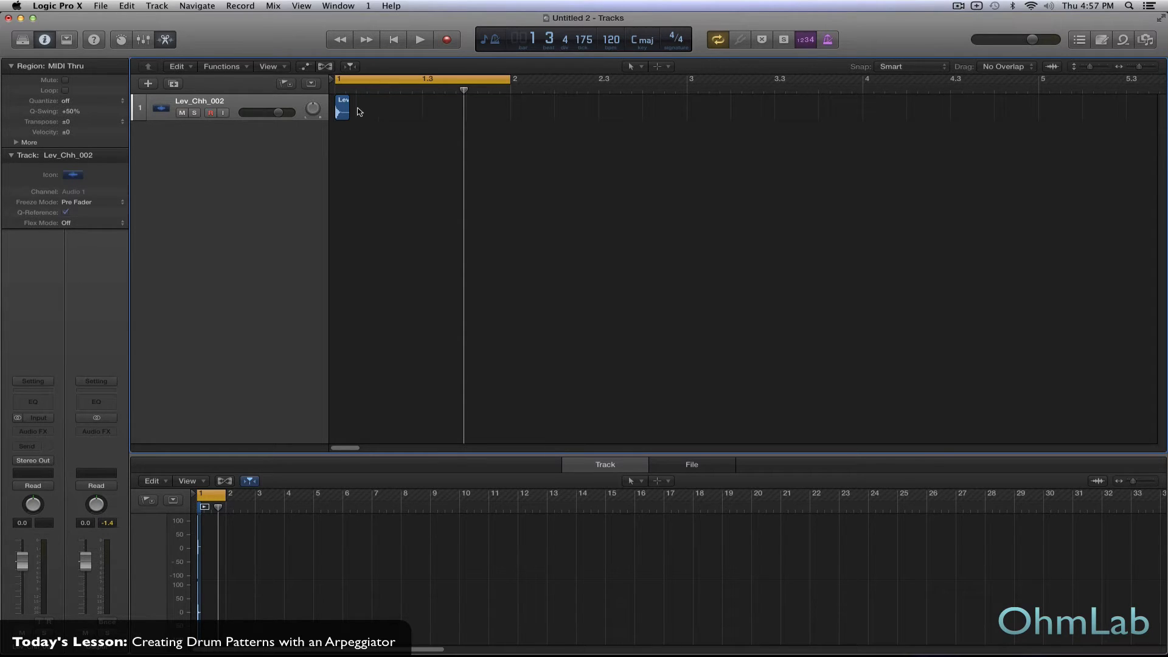
Convert the Lev_Chh_002 audio region to a new sampler track, creating zones from regions
key("space")
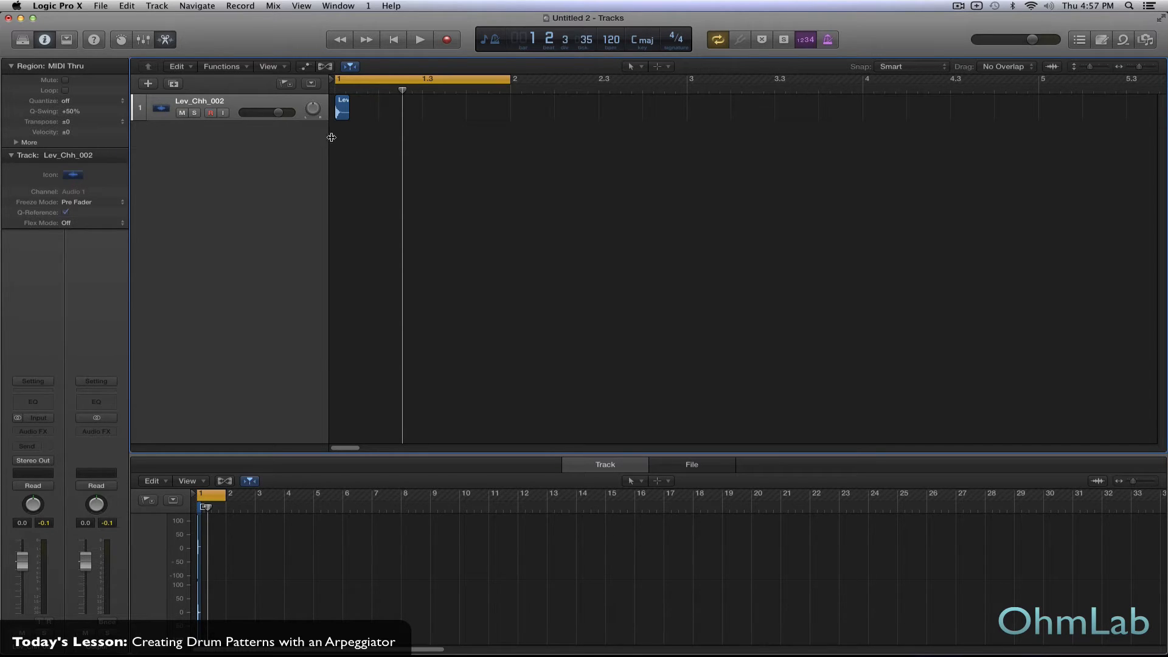
right_click(344, 115)
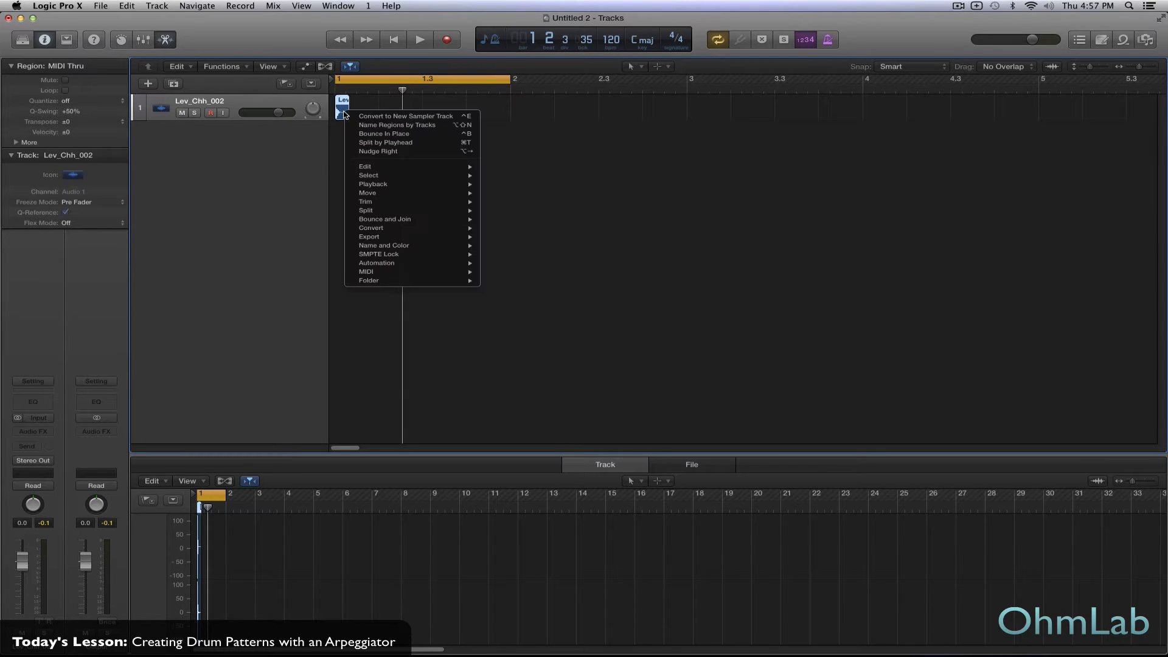
left_click(370, 118)
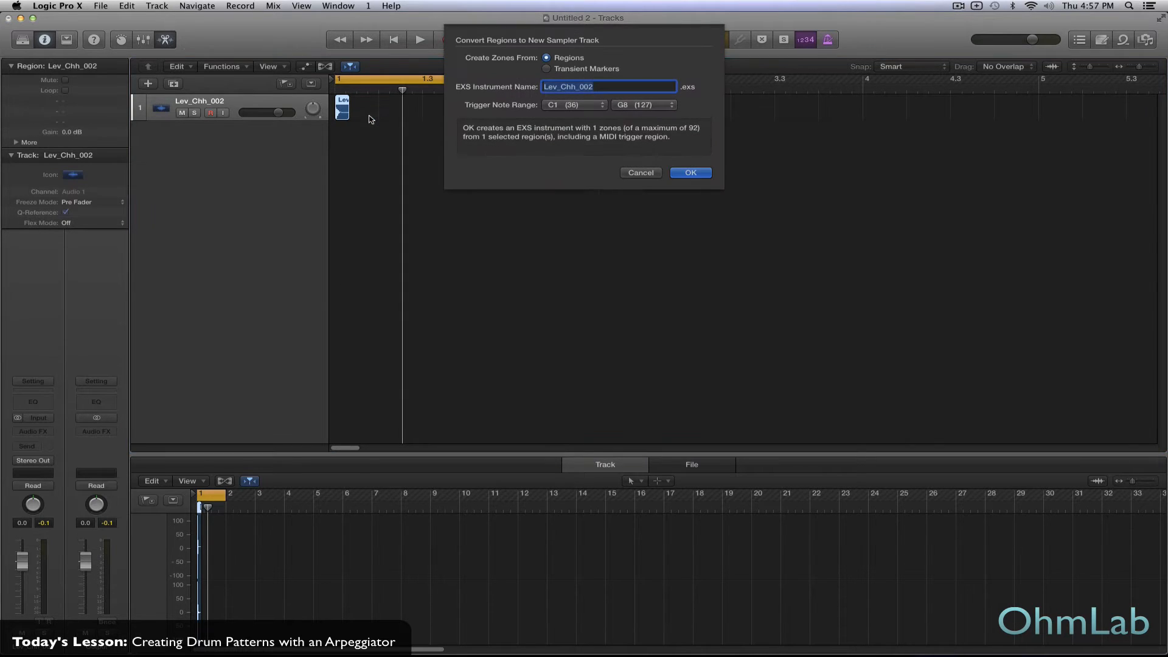
left_click(686, 174)
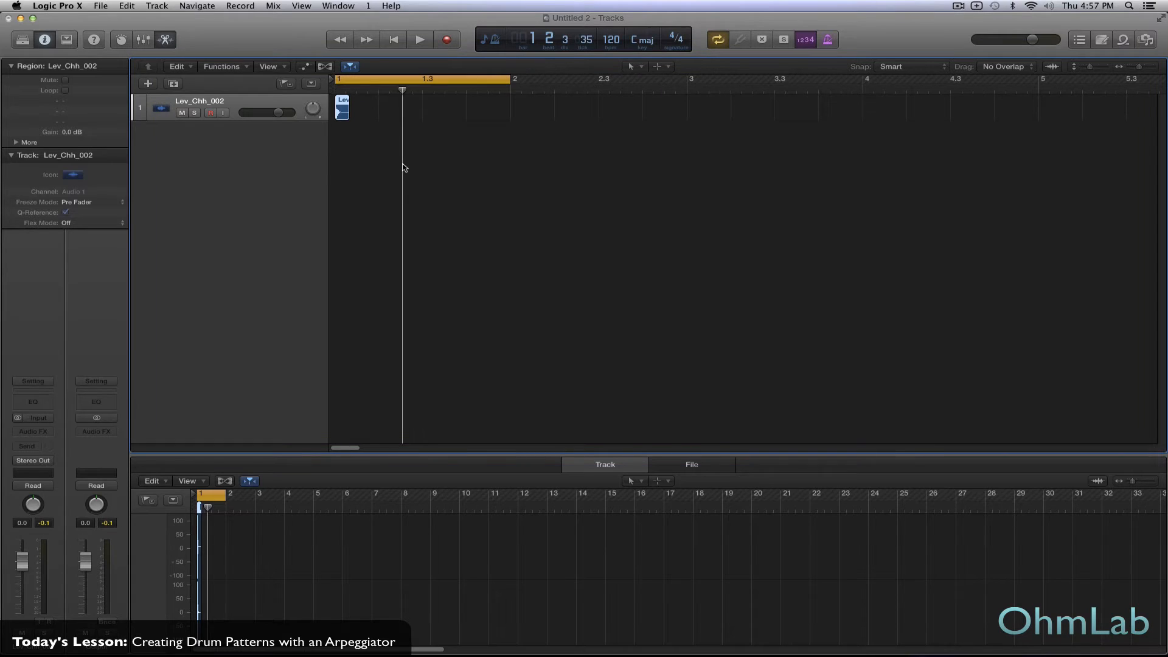
Delete the original Lev_Chh_002 audio track and lengthen the sampler region's C1 note to fill the whole bar
left_click(290, 106)
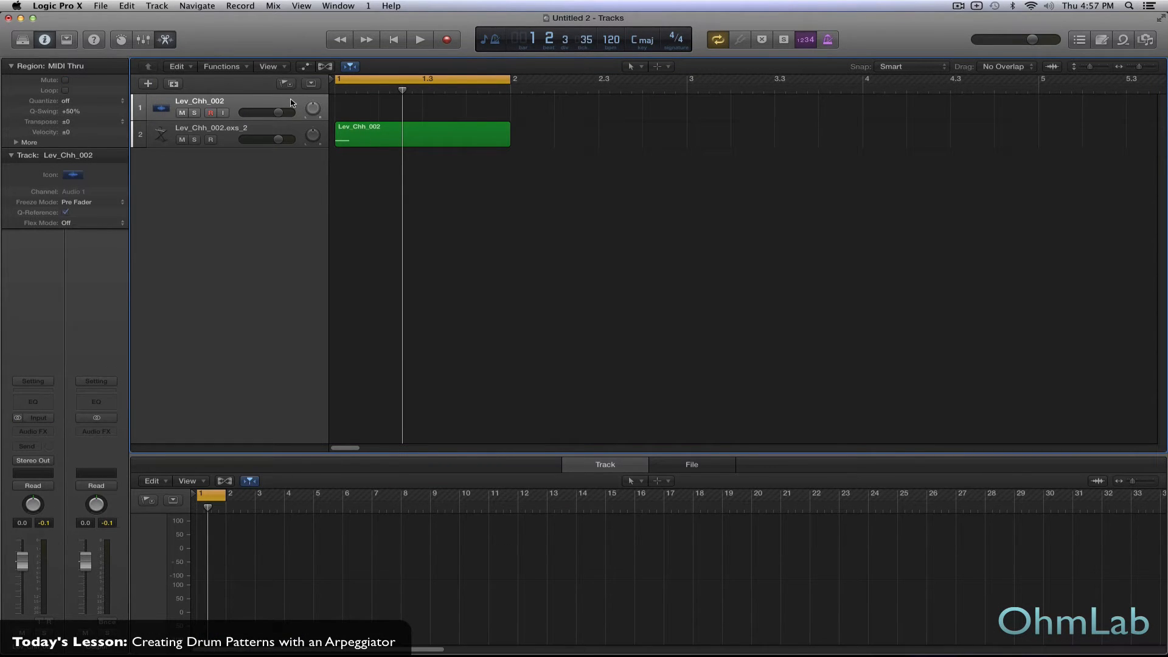
key("super+BackSpace")
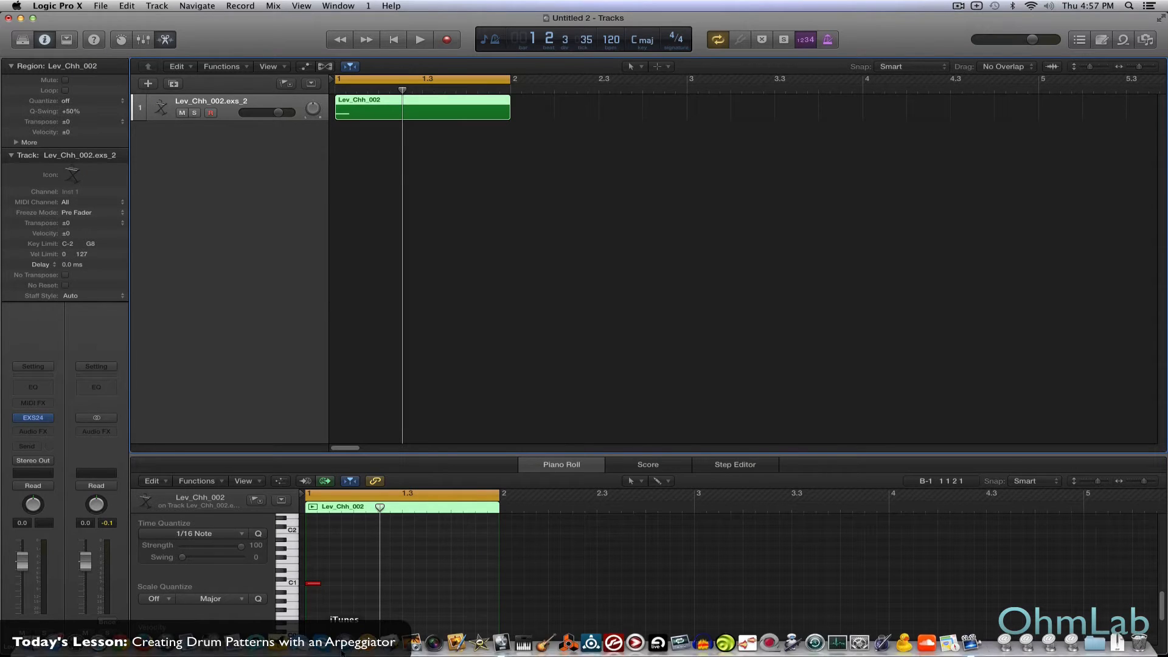
left_click_drag(320, 584, 496, 590)
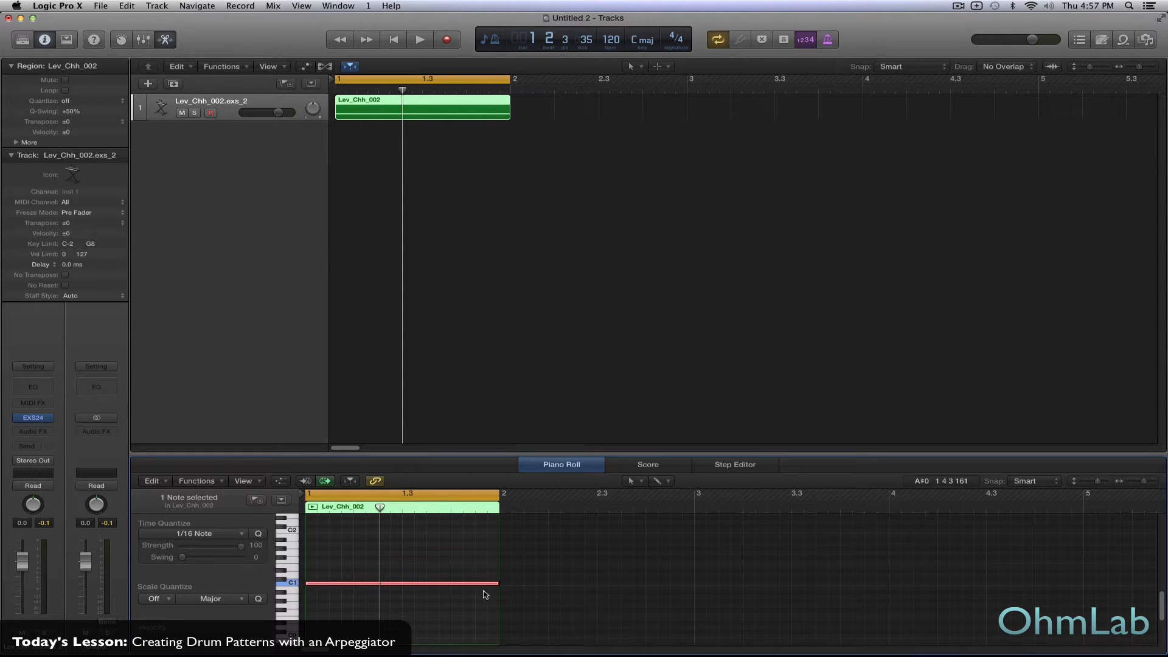
mouse_move(495, 589)
Insert an Arpeggiator MIDI effect on the sampler track and move its window clear of the channel strips
left_click(48, 405)
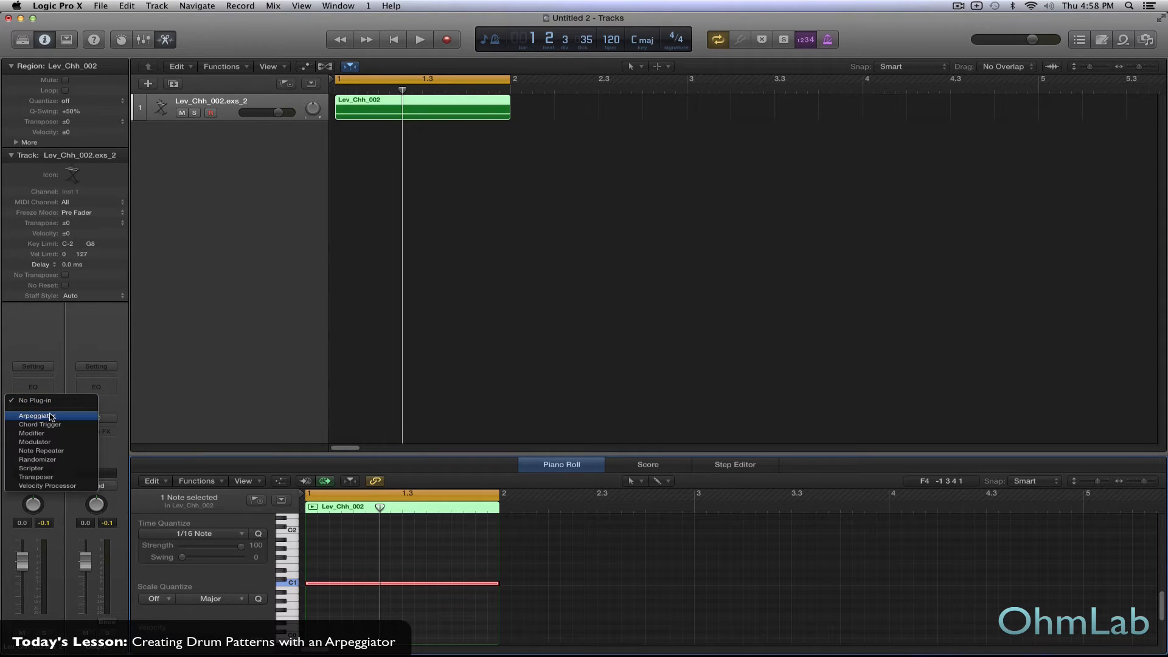
left_click(51, 416)
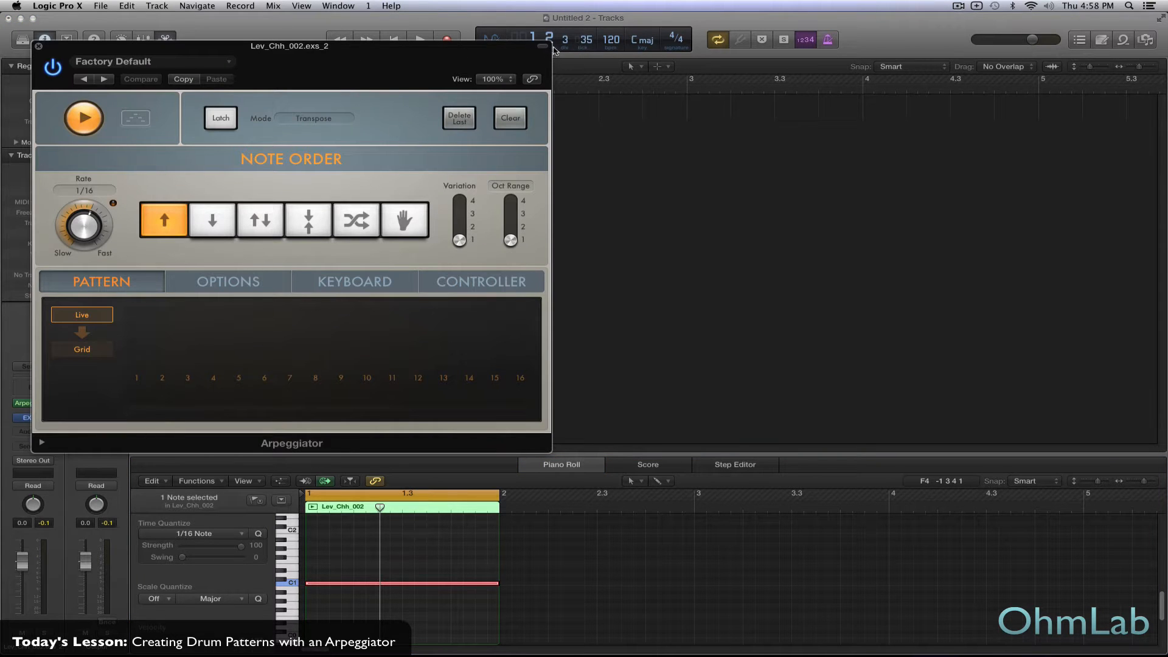
left_click(542, 47)
left_click_drag(289, 49, 719, 170)
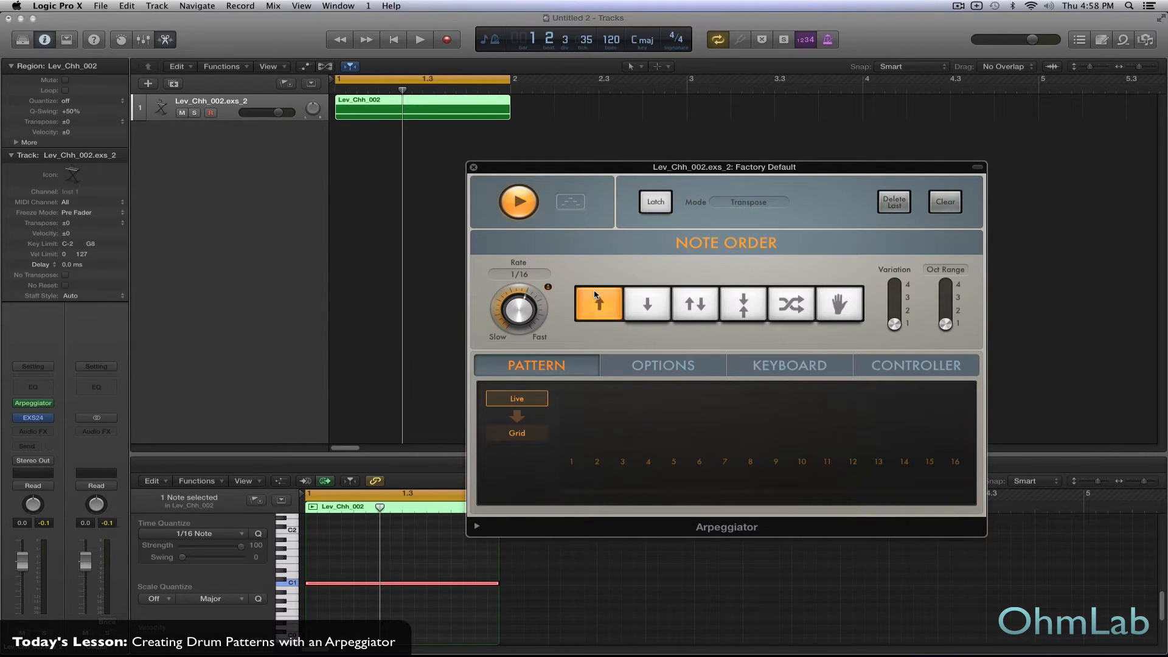
Switch the Arpeggiator pattern to Grid and draw varied velocities for steps 1 to 8, with the strongest accents on steps 3 and 7
left_click(516, 434)
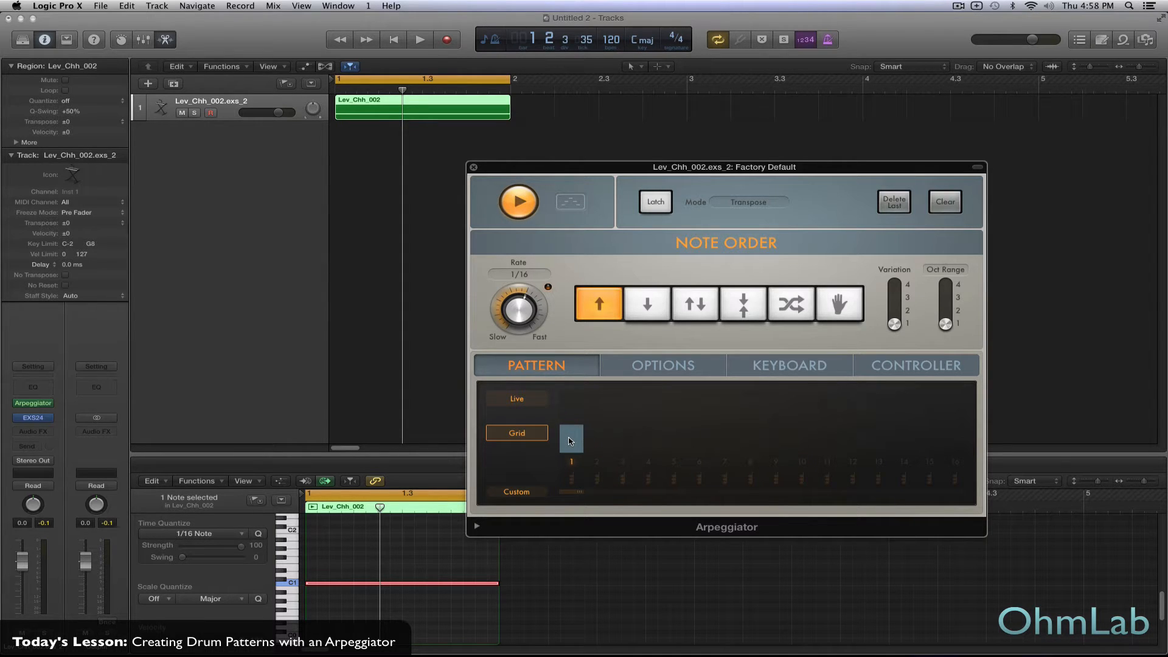
left_click_drag(570, 441, 572, 449)
left_click(598, 417)
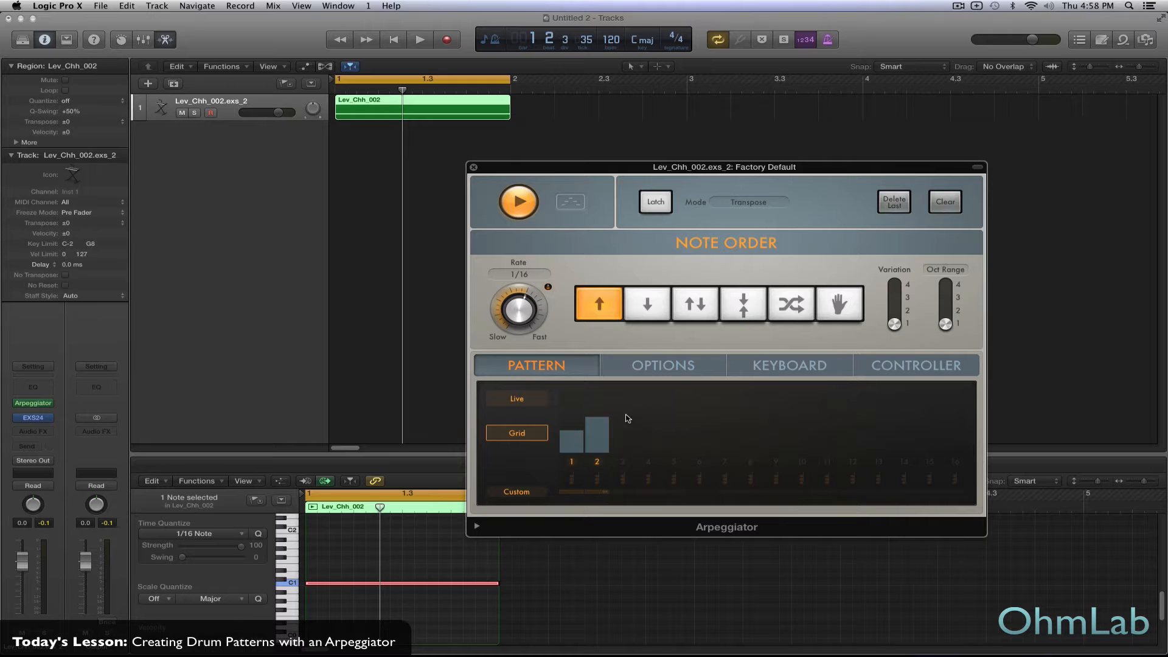
left_click(623, 394)
left_click(649, 414)
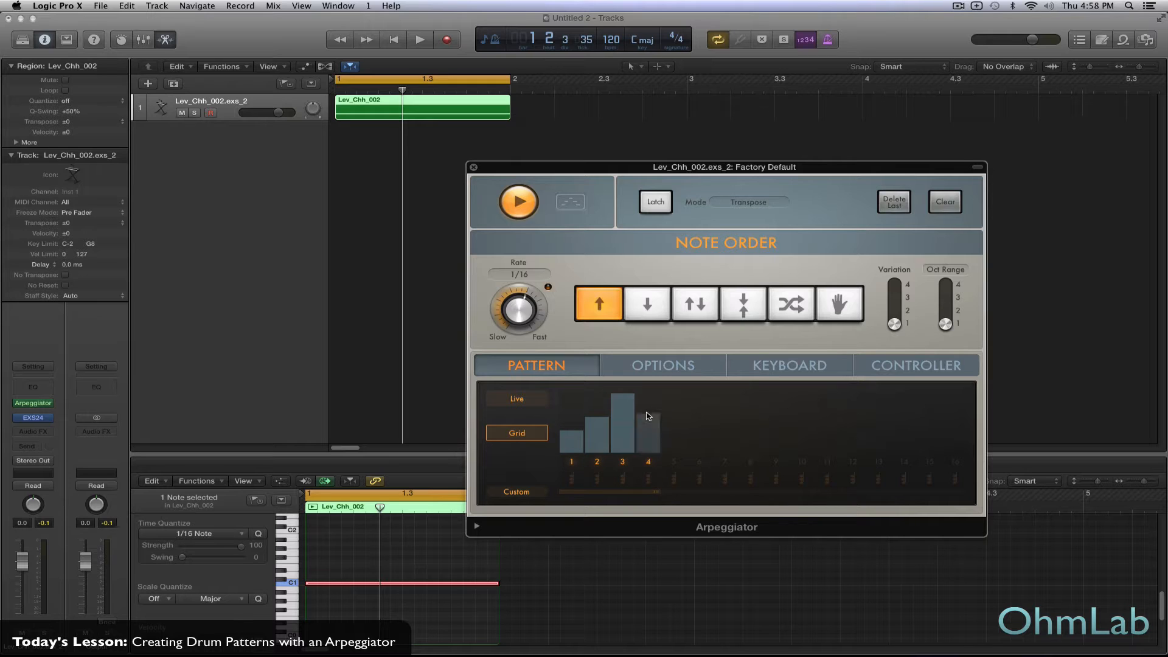
left_click(674, 440)
left_click(699, 411)
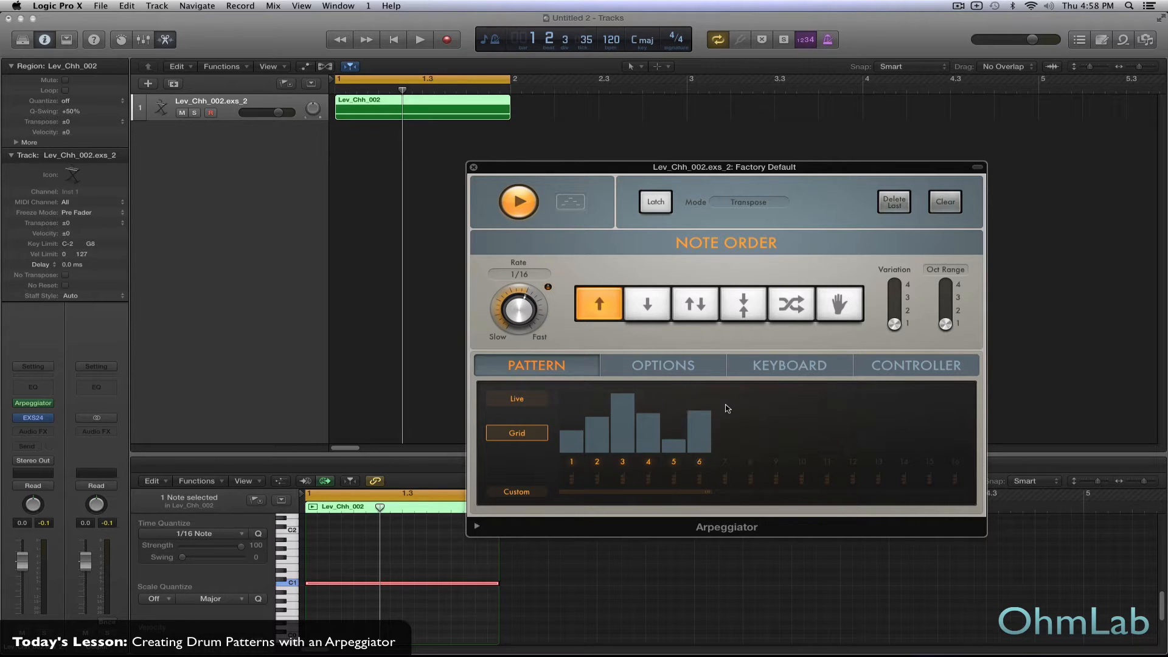
left_click(724, 399)
left_click(750, 425)
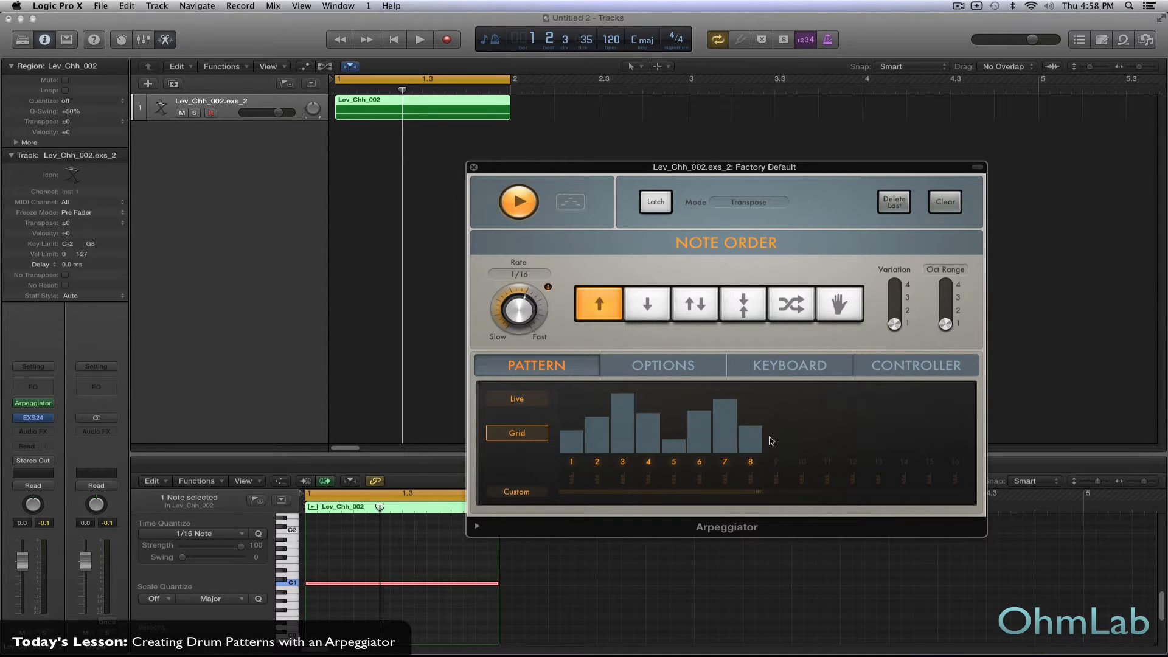
Draw varied velocities for grid steps 9 to 16, with the strongest accents on steps 11 and 15
left_click(775, 439)
left_click(801, 426)
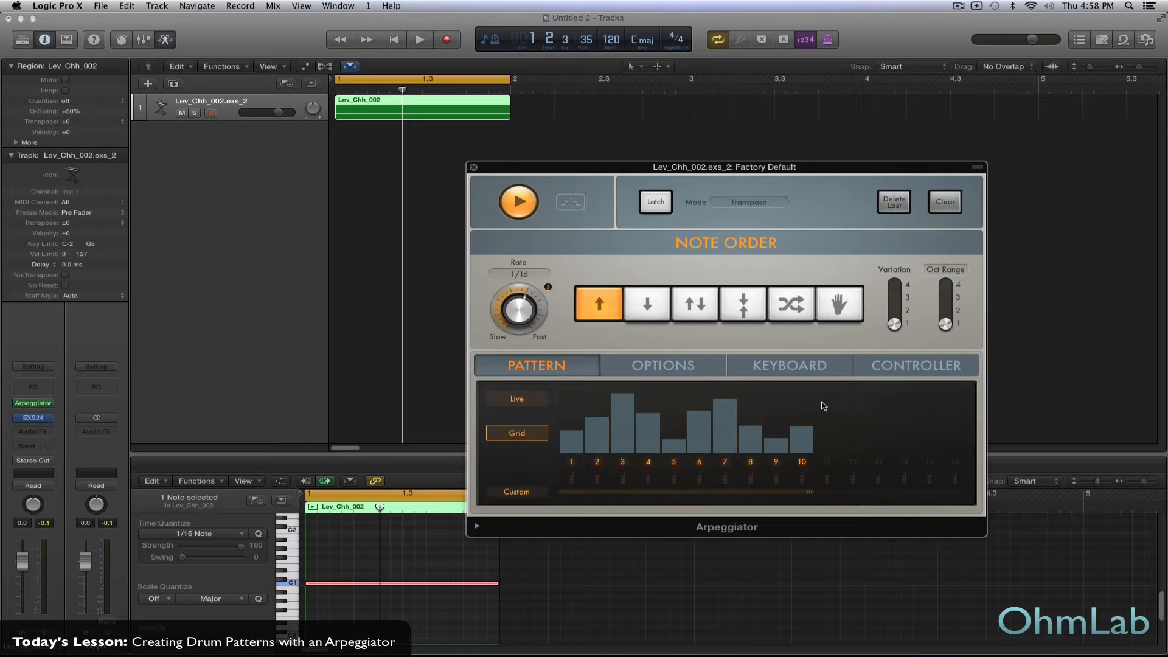
left_click(826, 399)
left_click(853, 421)
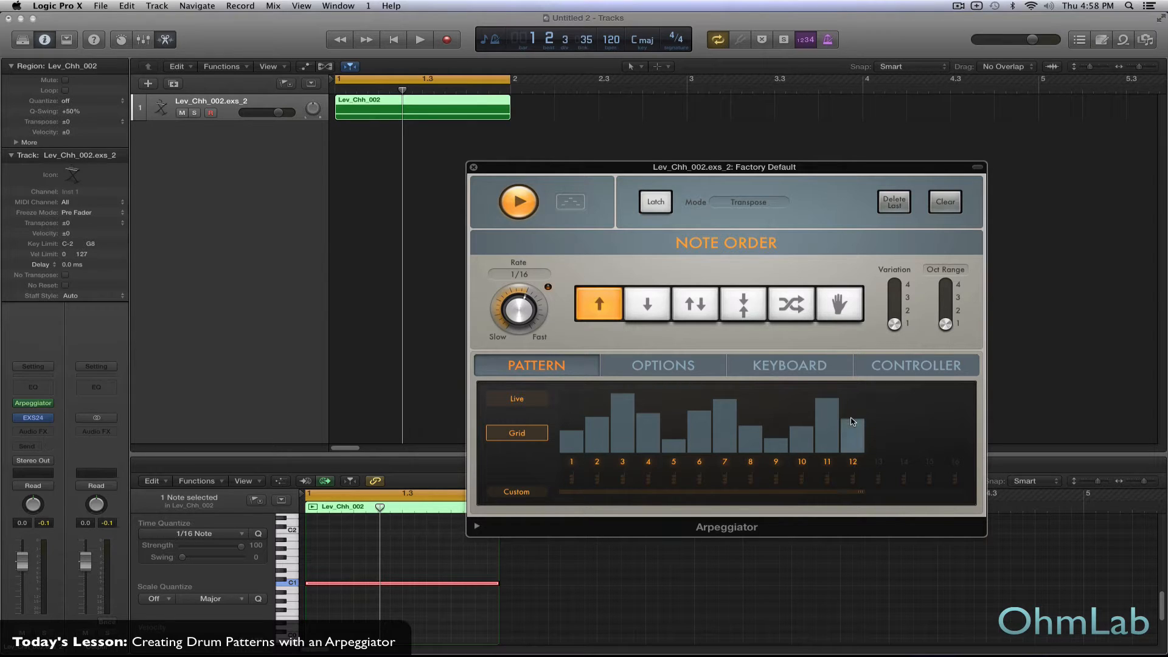
left_click_drag(852, 422, 852, 419)
left_click(878, 443)
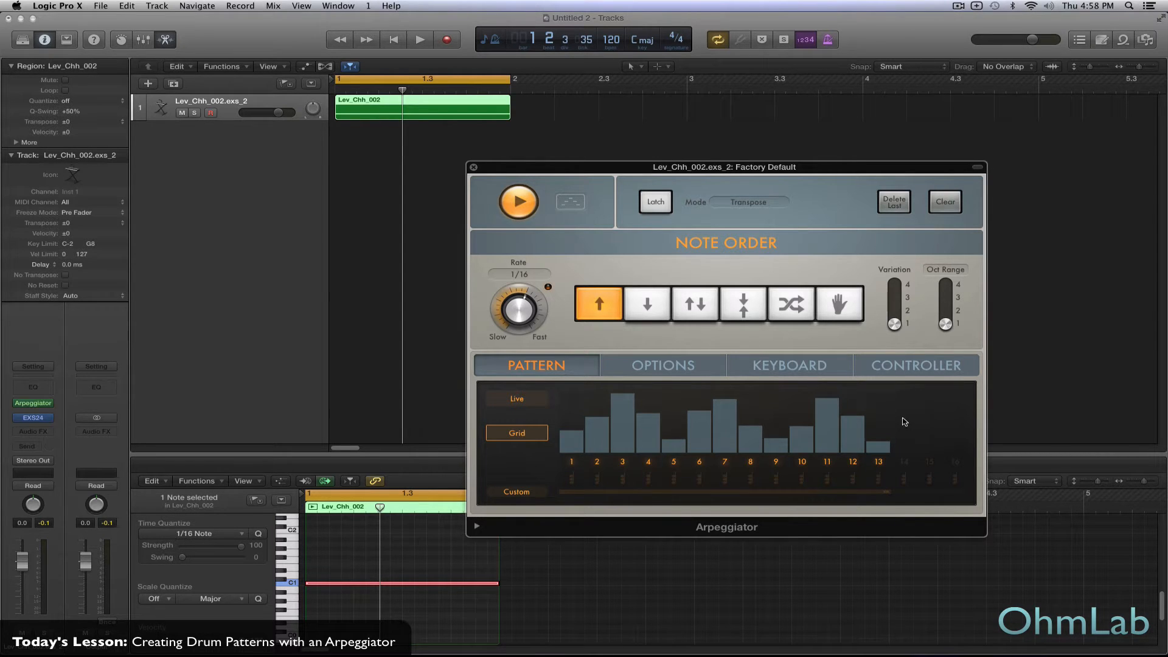
left_click(905, 420)
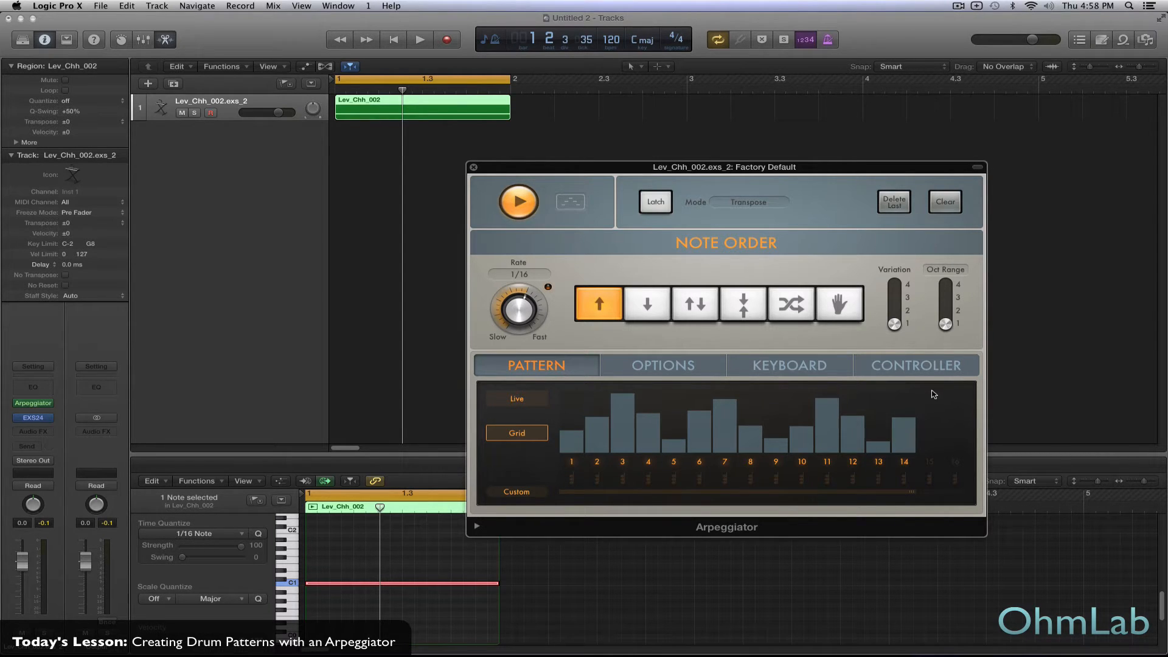
left_click(930, 392)
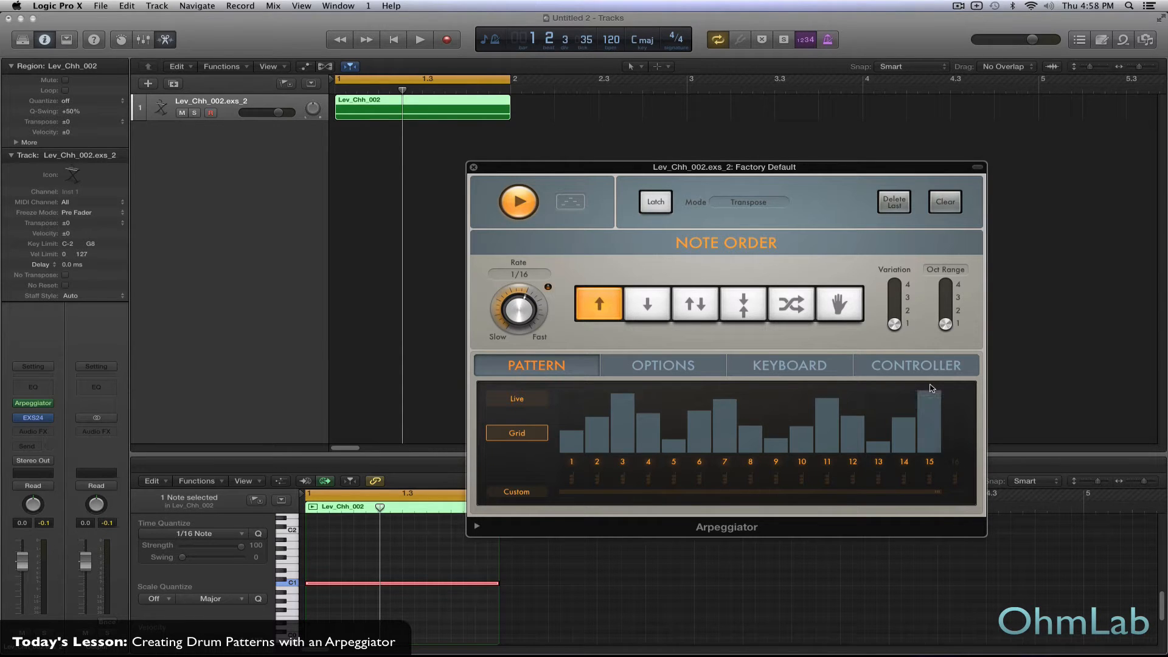
left_click(954, 424)
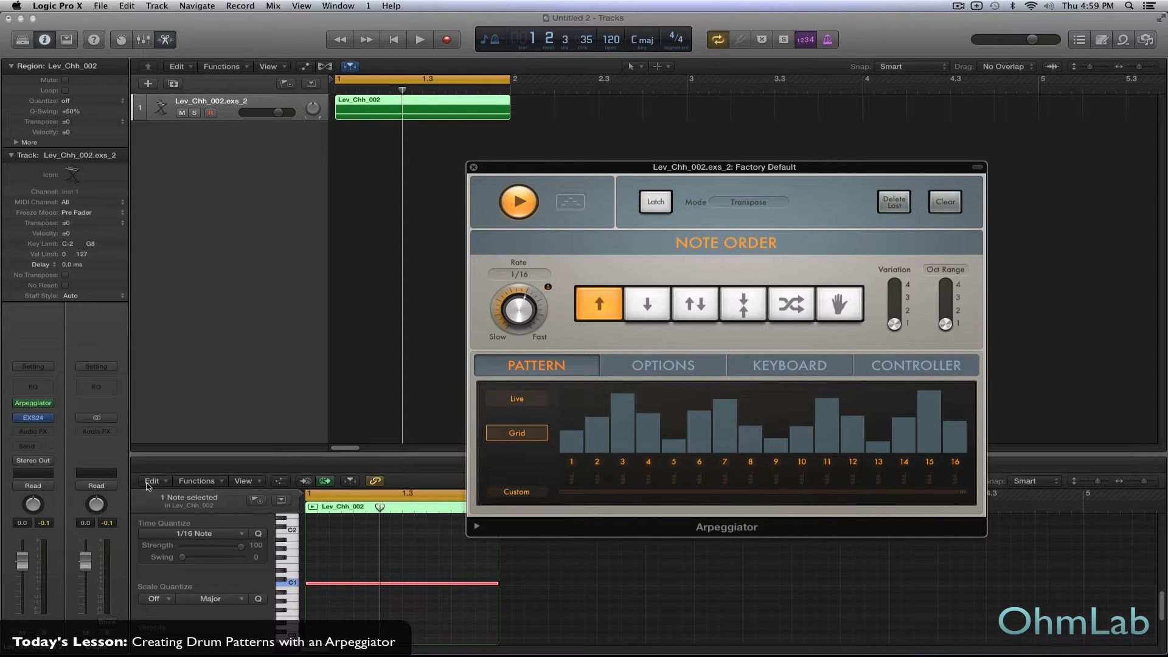
Play the cycled bar with the Arpeggiator bypassed, and play it again with the Arpeggiator enabled
mouse_move(19, 405)
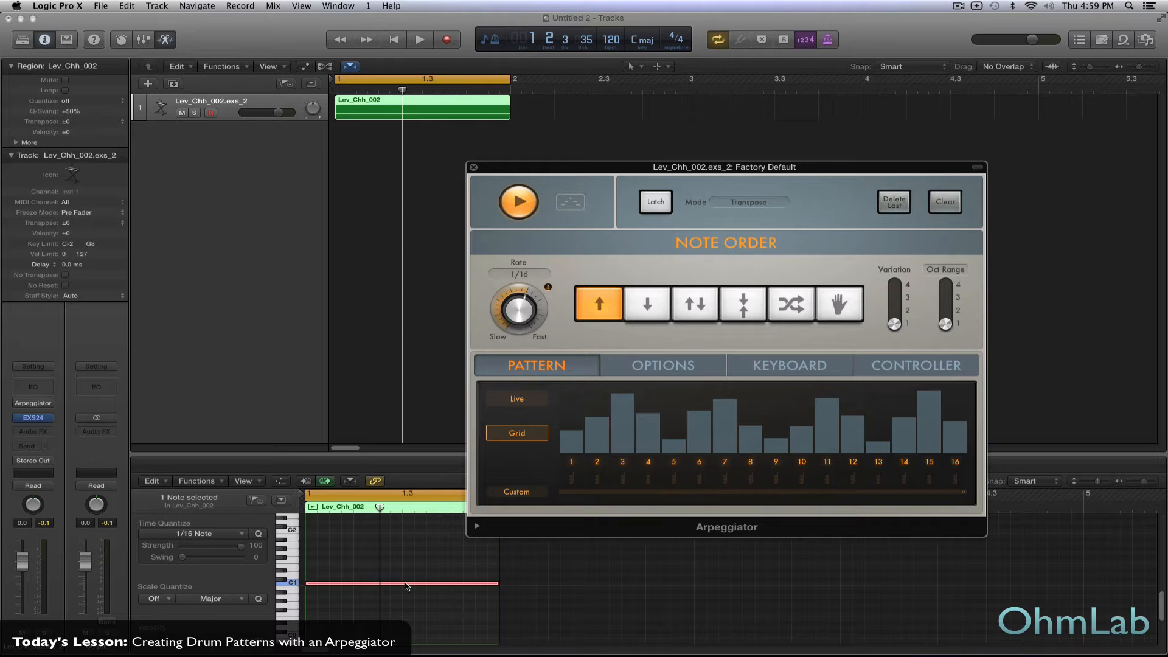
key("space")
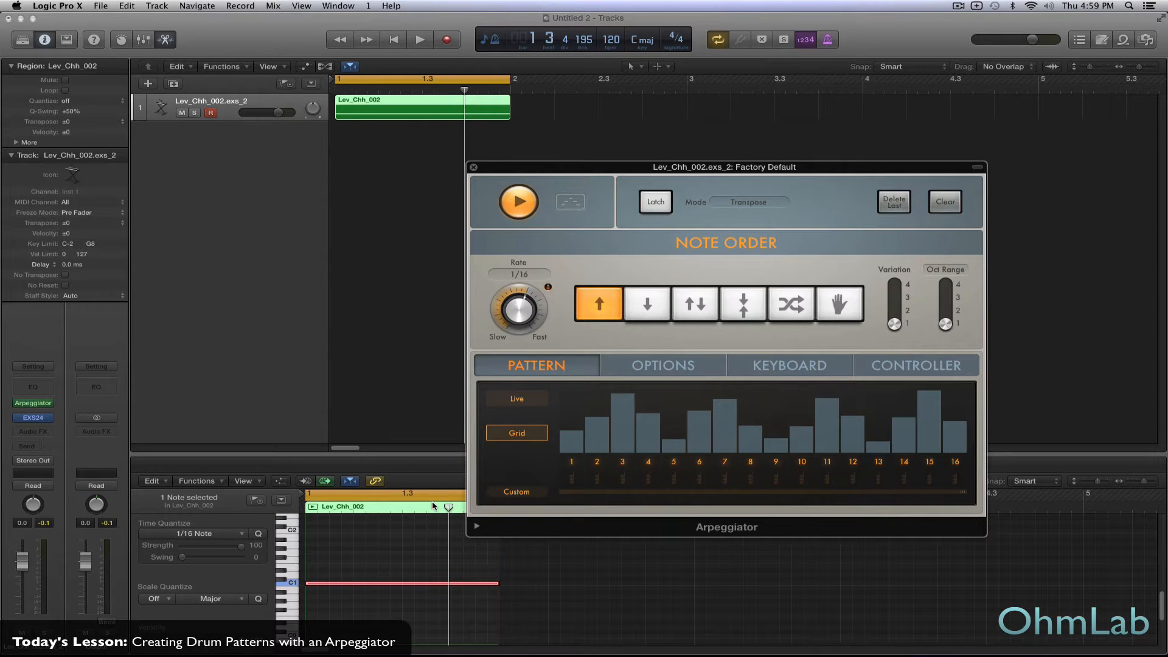
key("space")
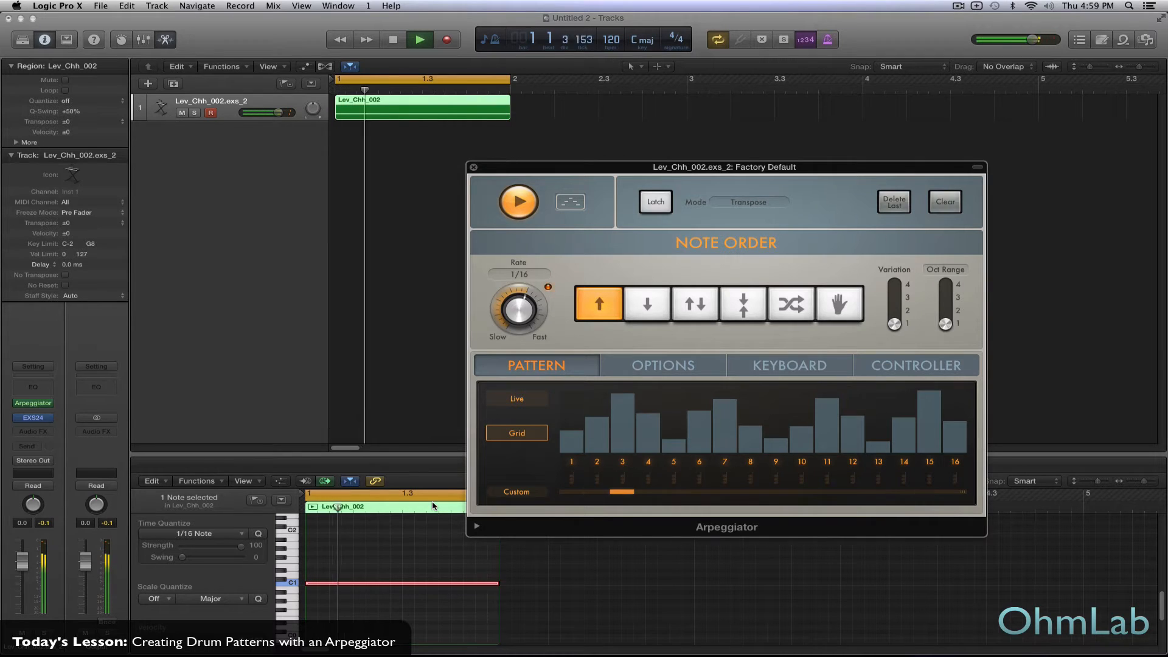
key("space")
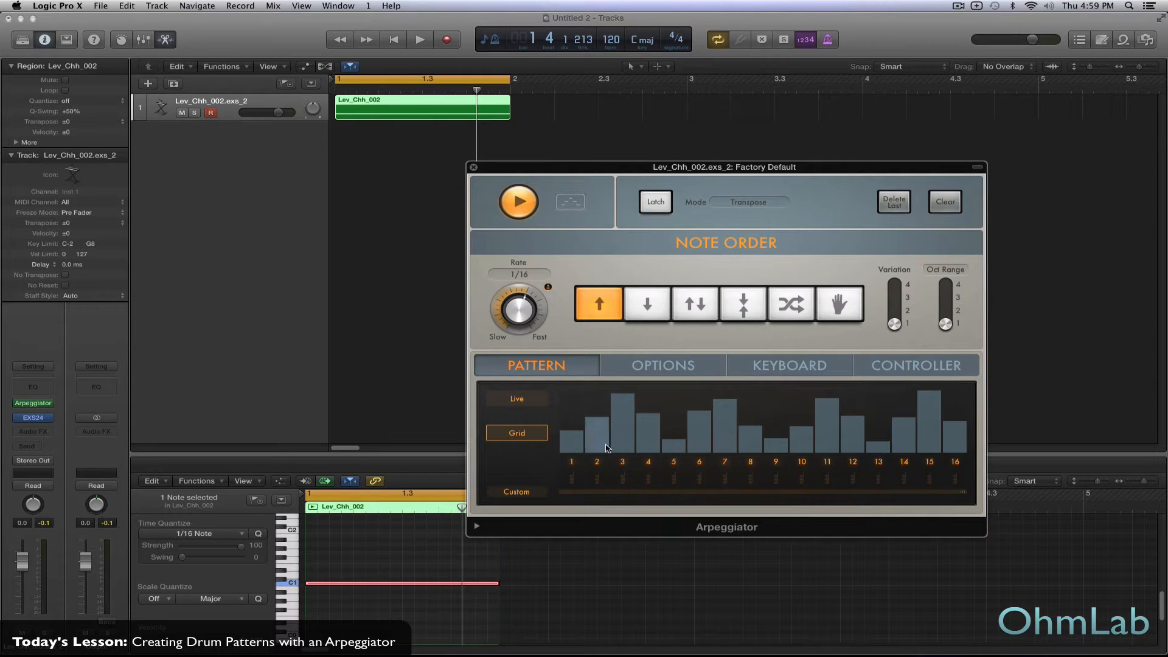
Examine the Arpeggiator's playback options, especially Note Length, Velocity and their Random amounts
left_click(656, 367)
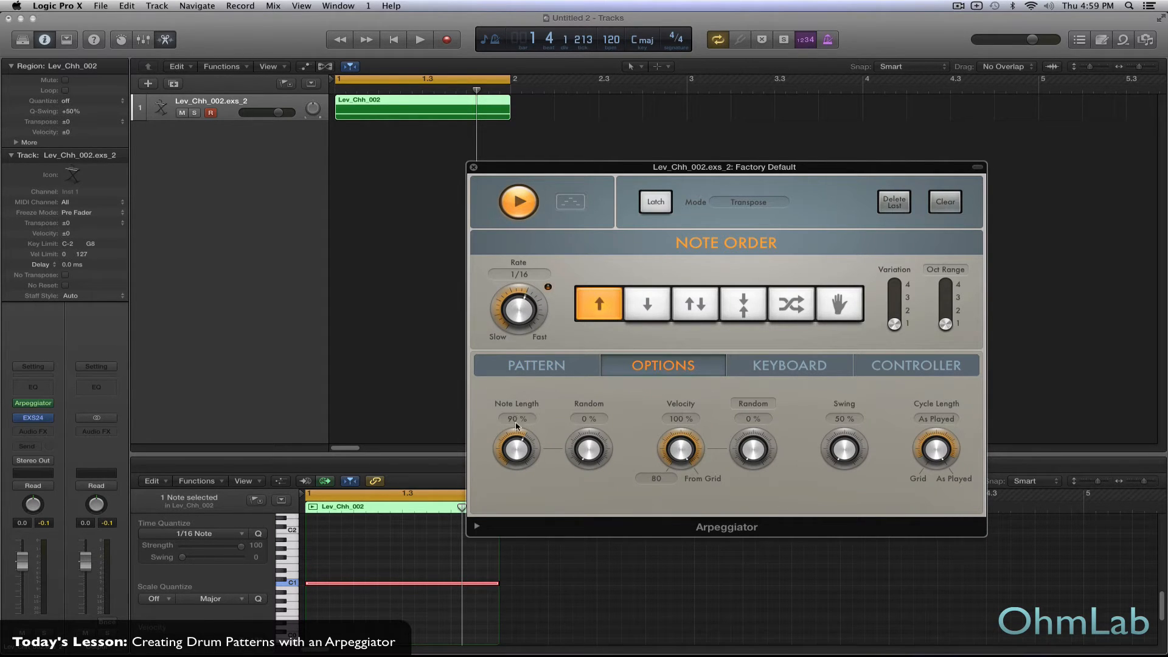
left_click_drag(516, 424, 590, 447)
left_click_drag(516, 452, 518, 459)
left_click_drag(758, 451, 755, 446)
Return to the Arpeggiator's pattern grid and listen to the looped hi-hat pattern
left_click(556, 366)
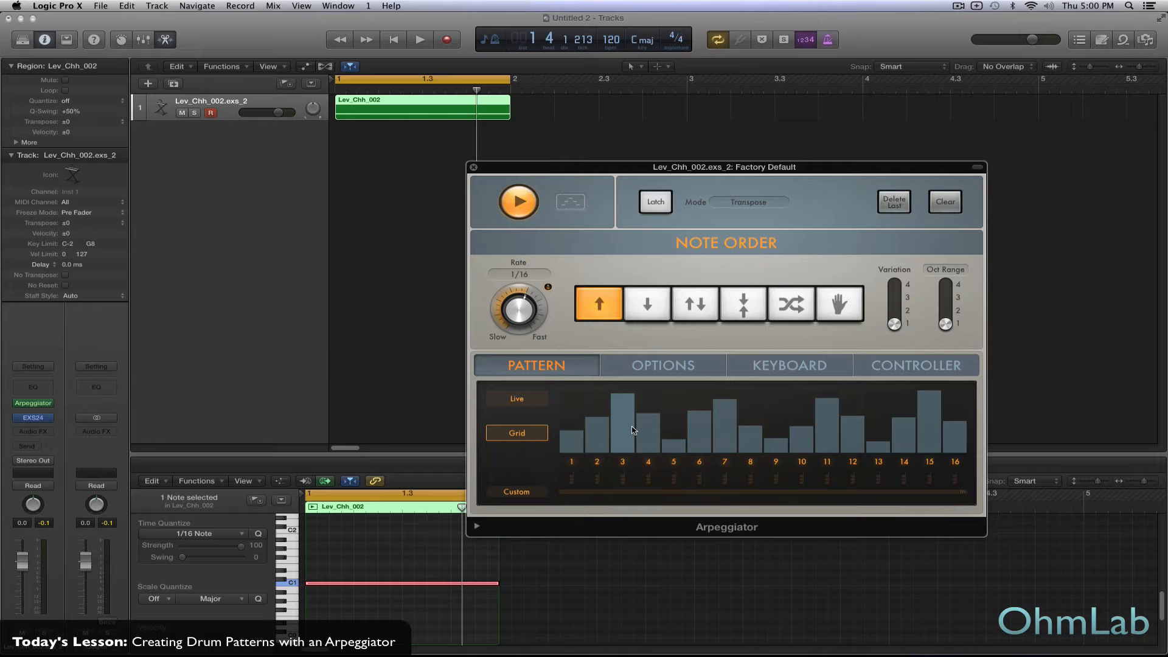
key("space")
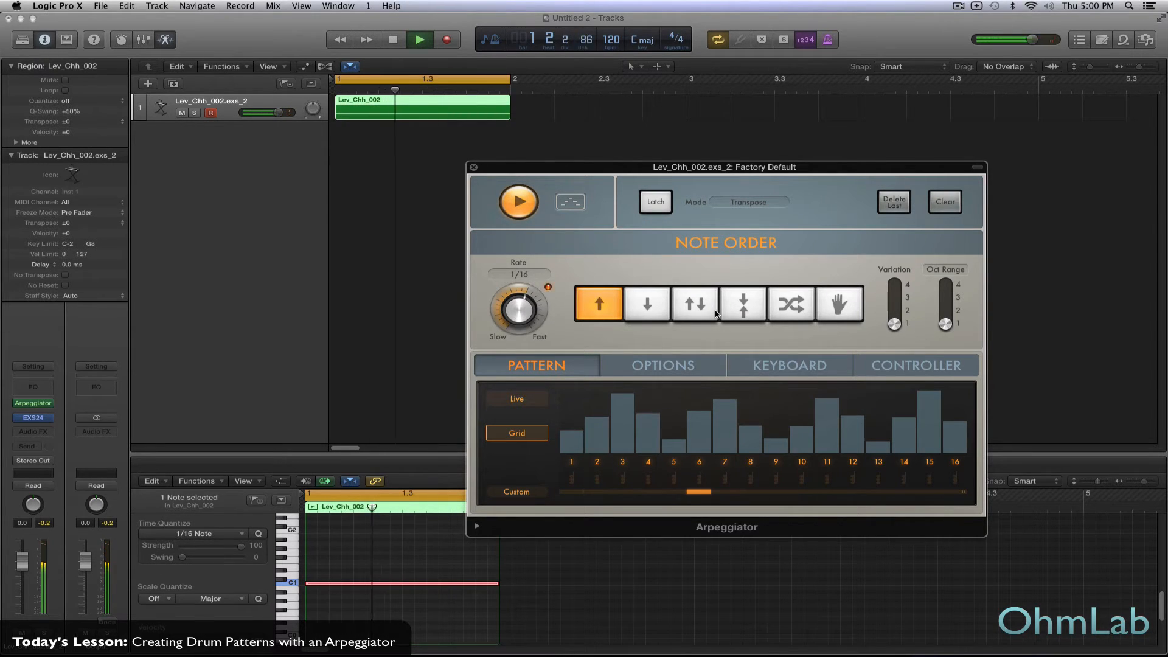
key("space")
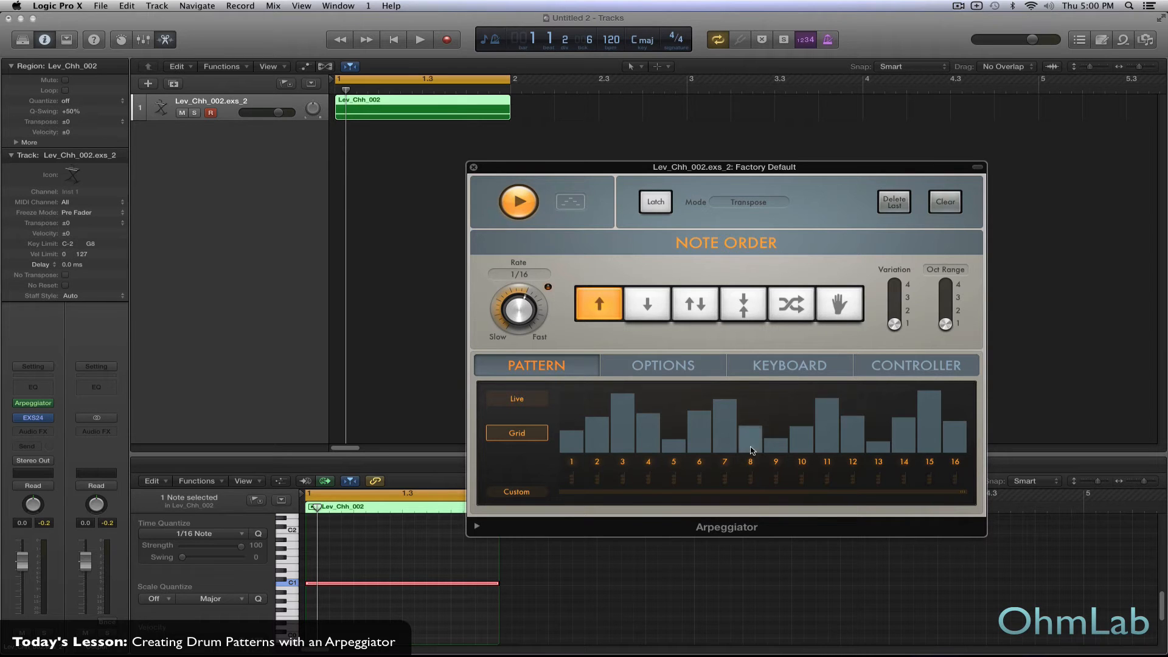
Turn off step 8 of the grid pattern and listen to the loop with that rest
left_click_drag(752, 434, 755, 482)
key("space")
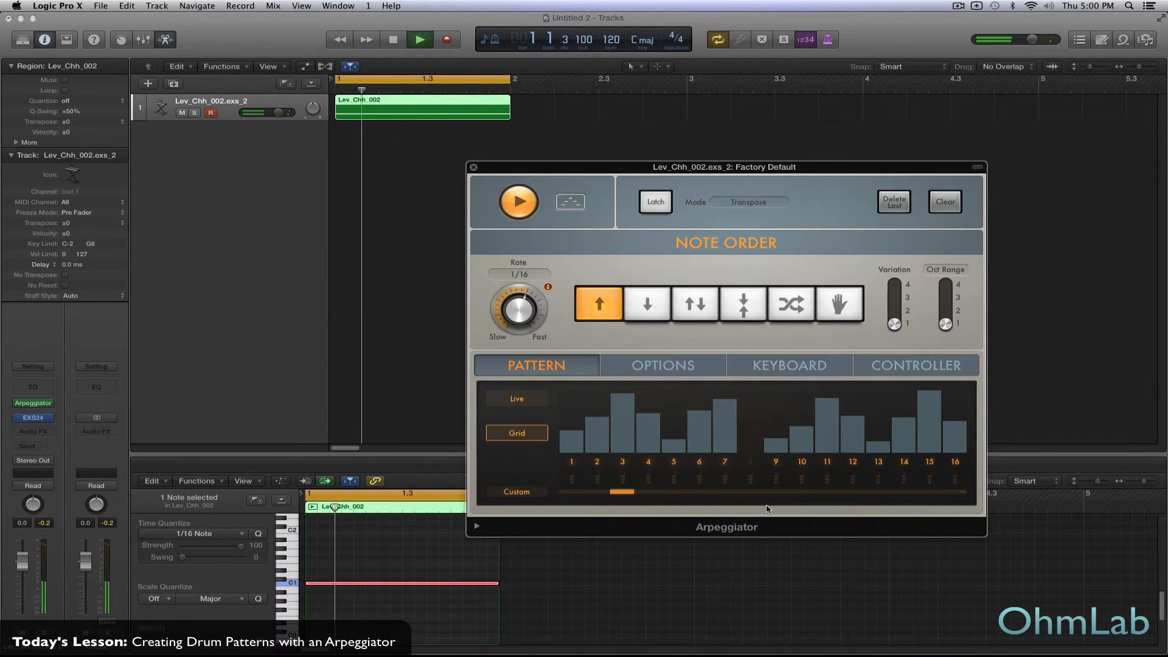
key("space")
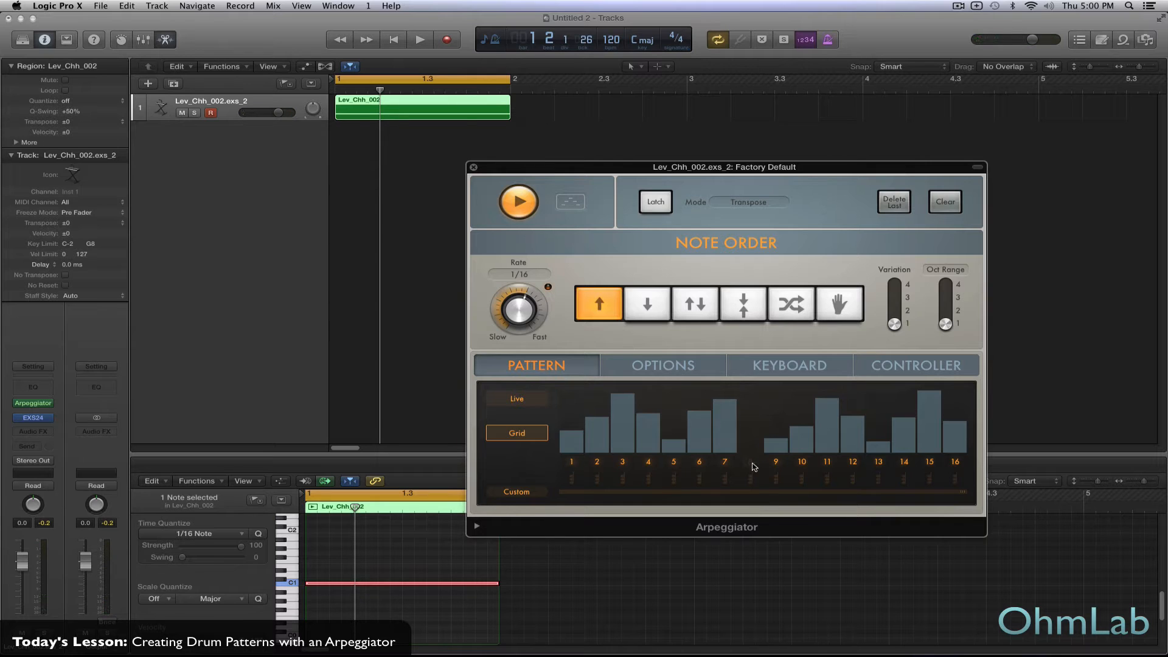
Turn step 8 of the grid pattern back on and play the loop again
left_click(755, 469)
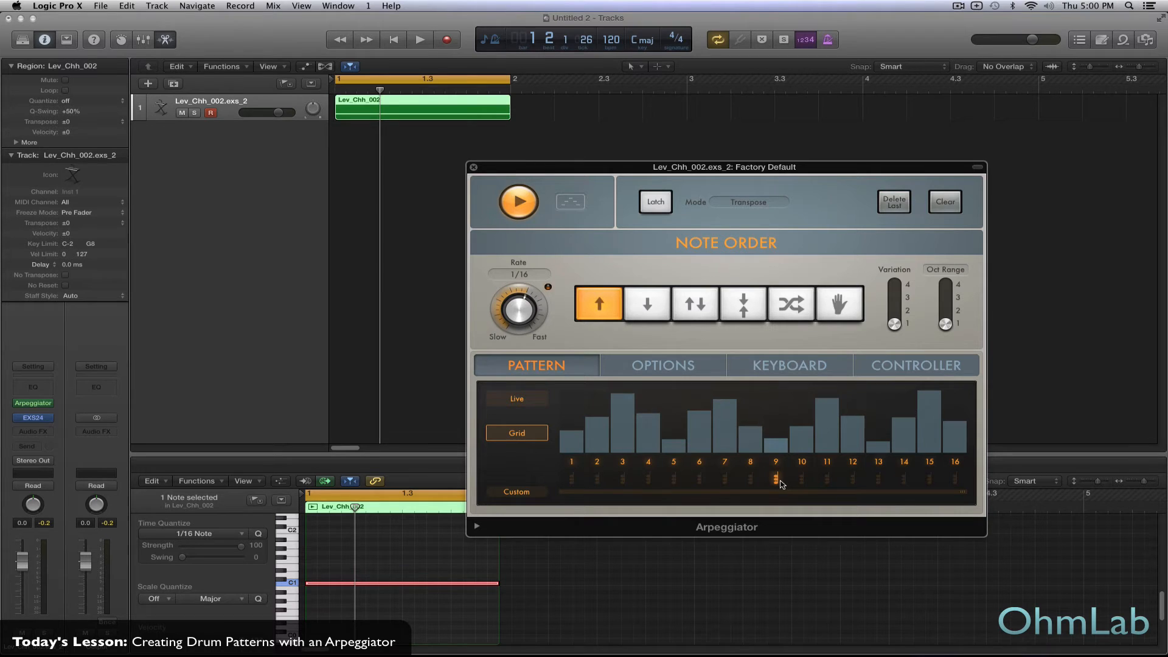
key("space")
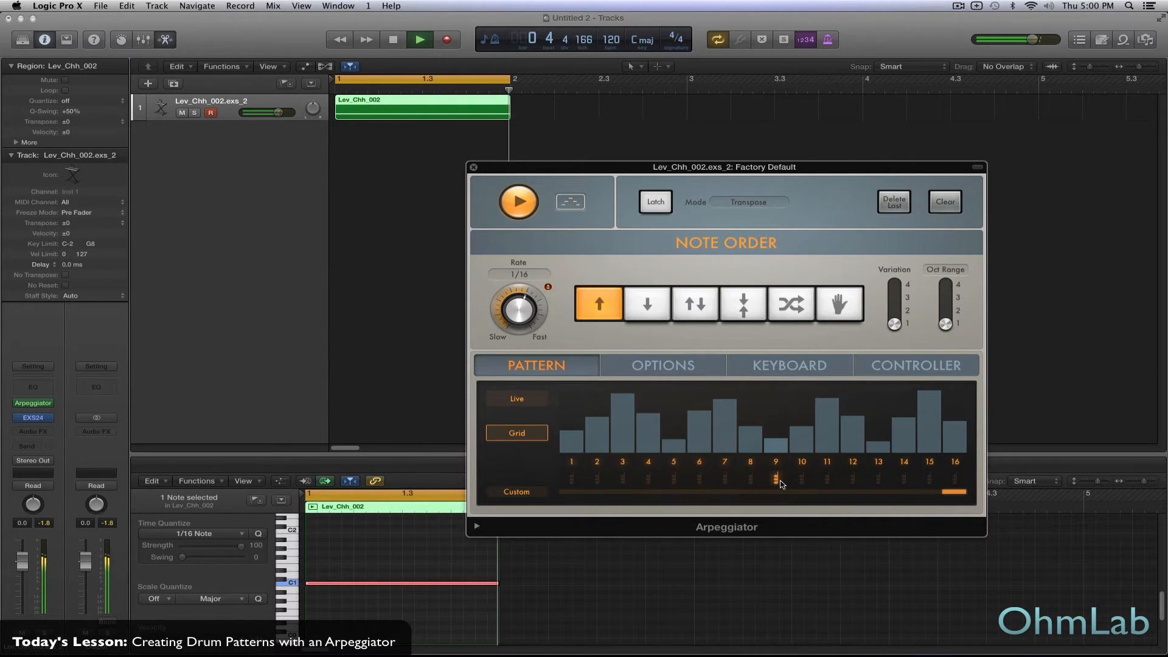
key("space")
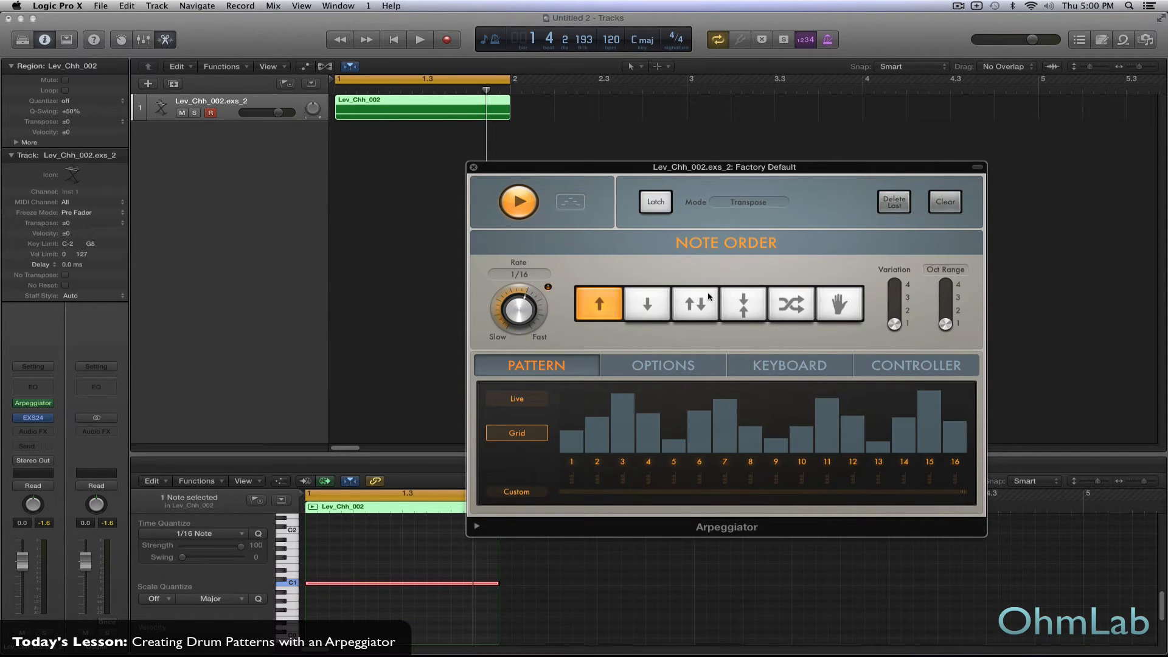
Set the Arpeggiator's note order to Random and play the loop
left_click(802, 308)
key("space")
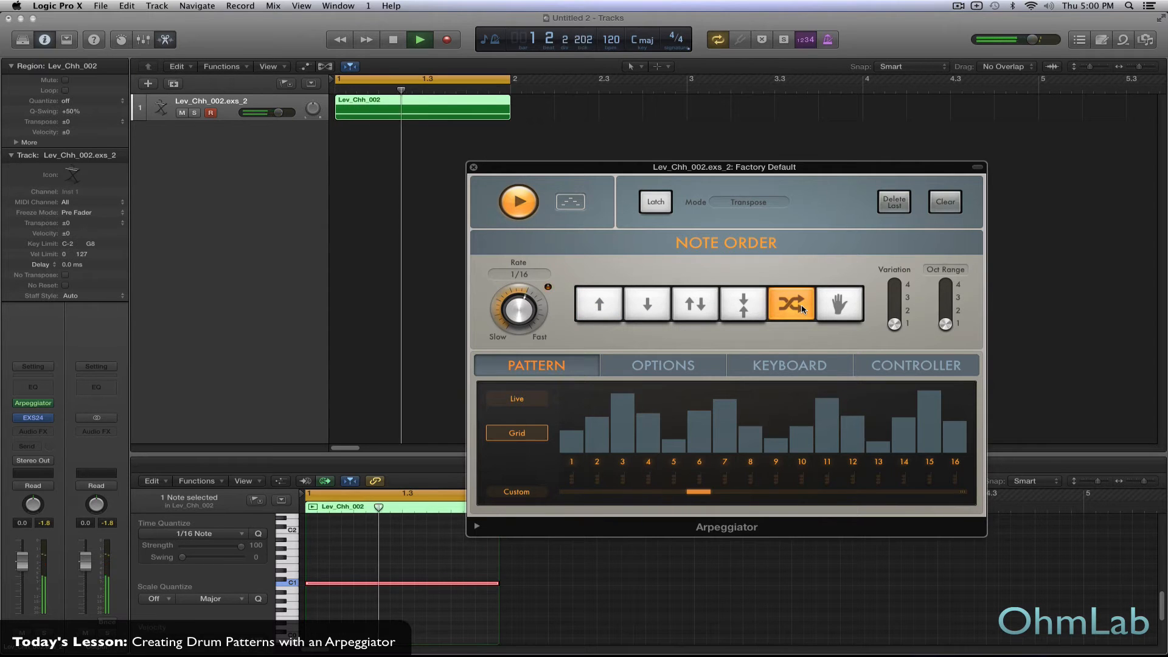
Stop the loop, switch the Arpeggiator pattern to Live mode and bring it back to Grid
key("space")
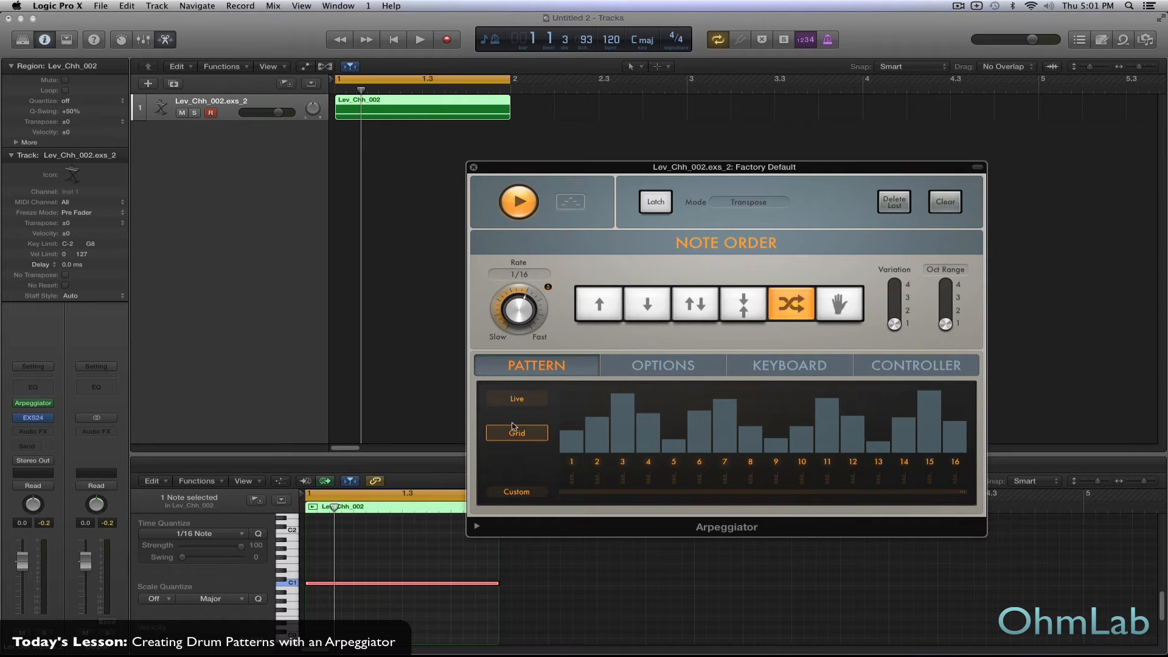
left_click(524, 399)
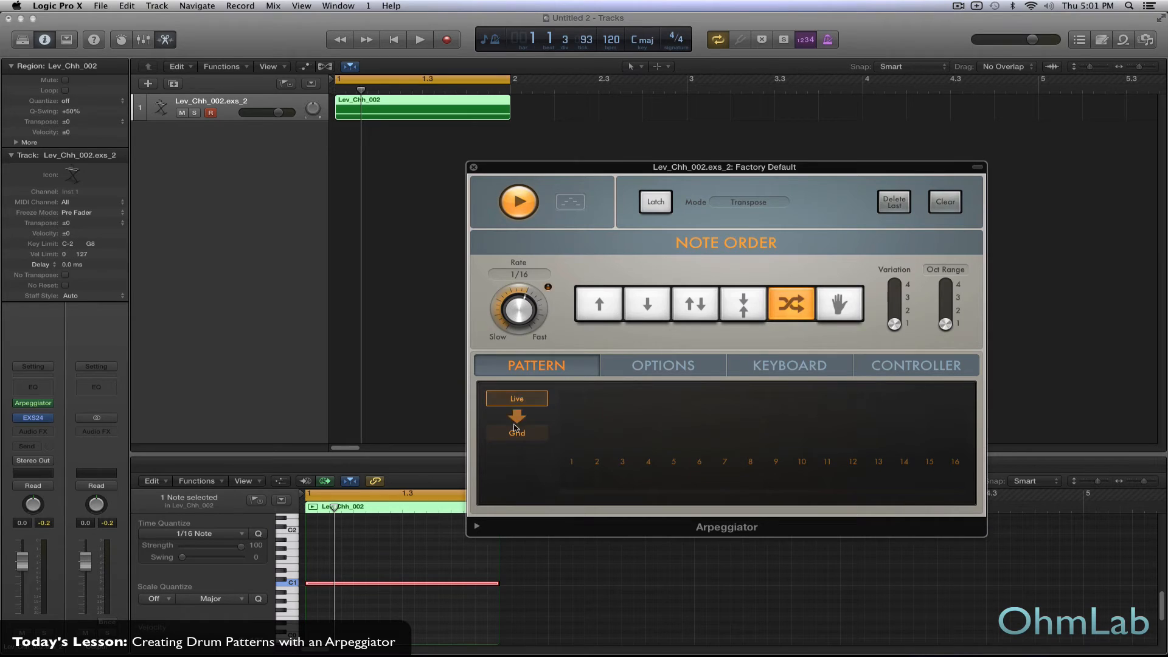
left_click(518, 416)
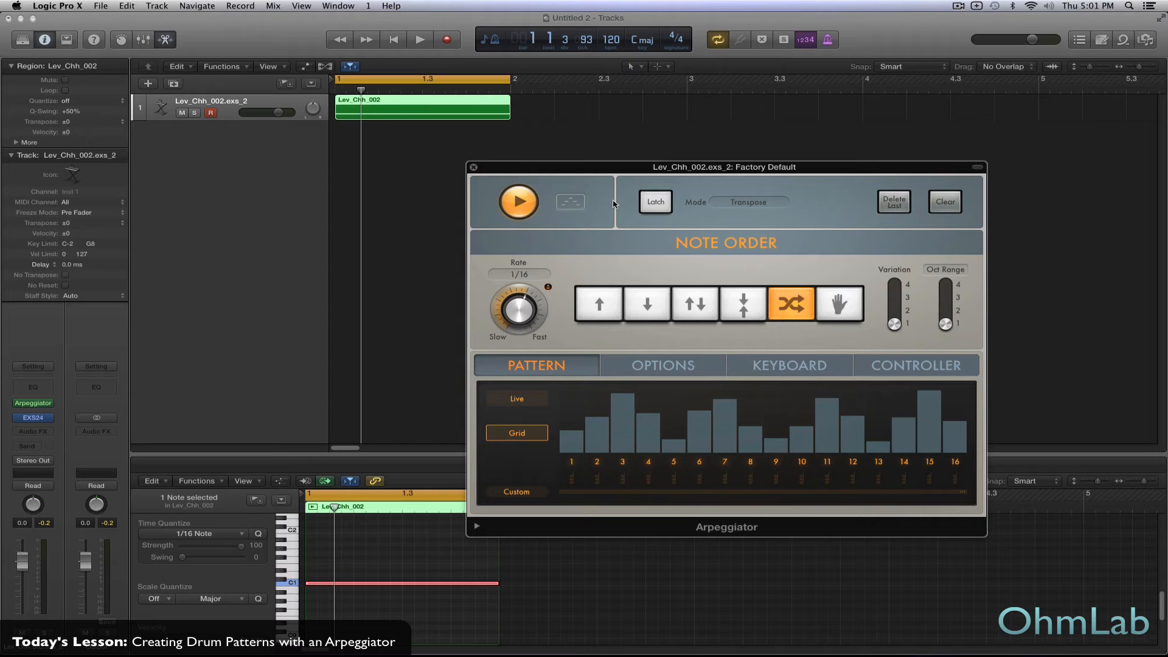
While the loop plays, capture the Arpeggiator's output as a MIDI region at bar 2 of the hi-hat track and select that region
key("space")
left_click_drag(571, 202, 531, 101)
key("space")
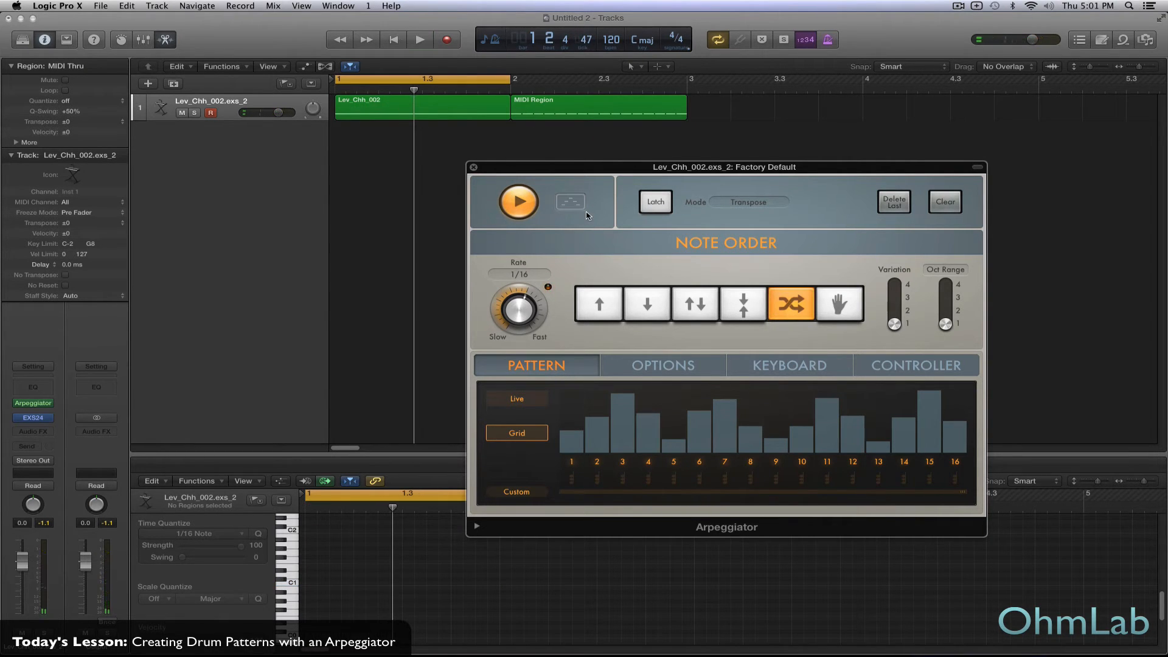
left_click(586, 110)
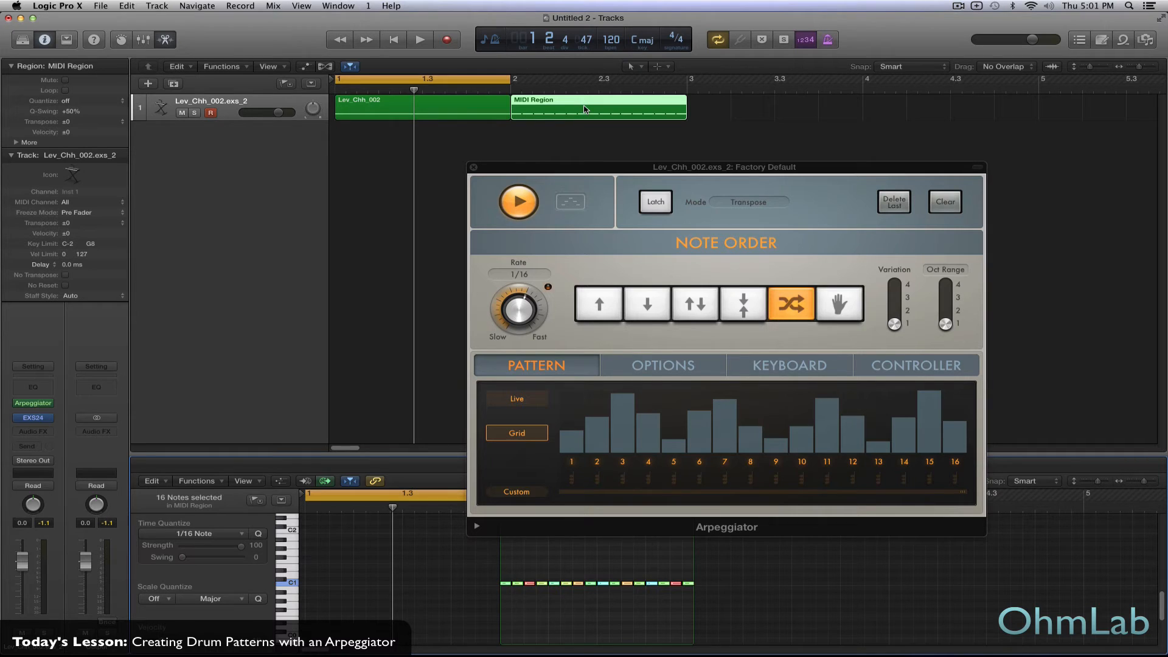
Set the Arpeggiator's swing to 57% in its options and listen to the loop
left_click(648, 370)
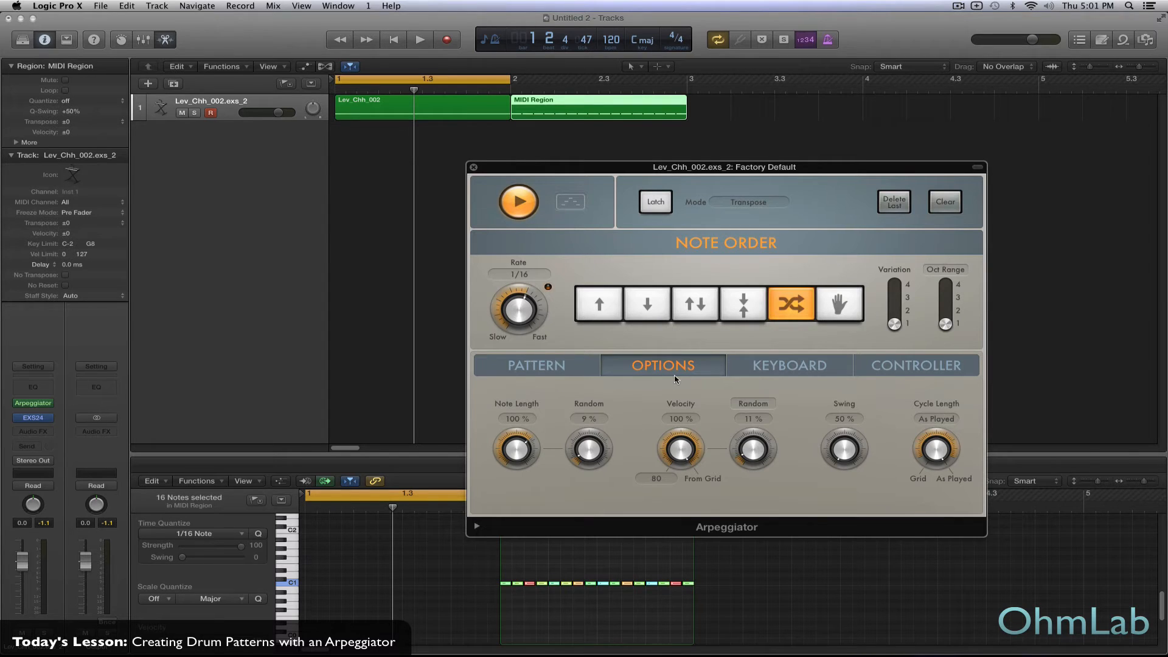
left_click_drag(844, 454, 845, 437)
key("space")
key("space")
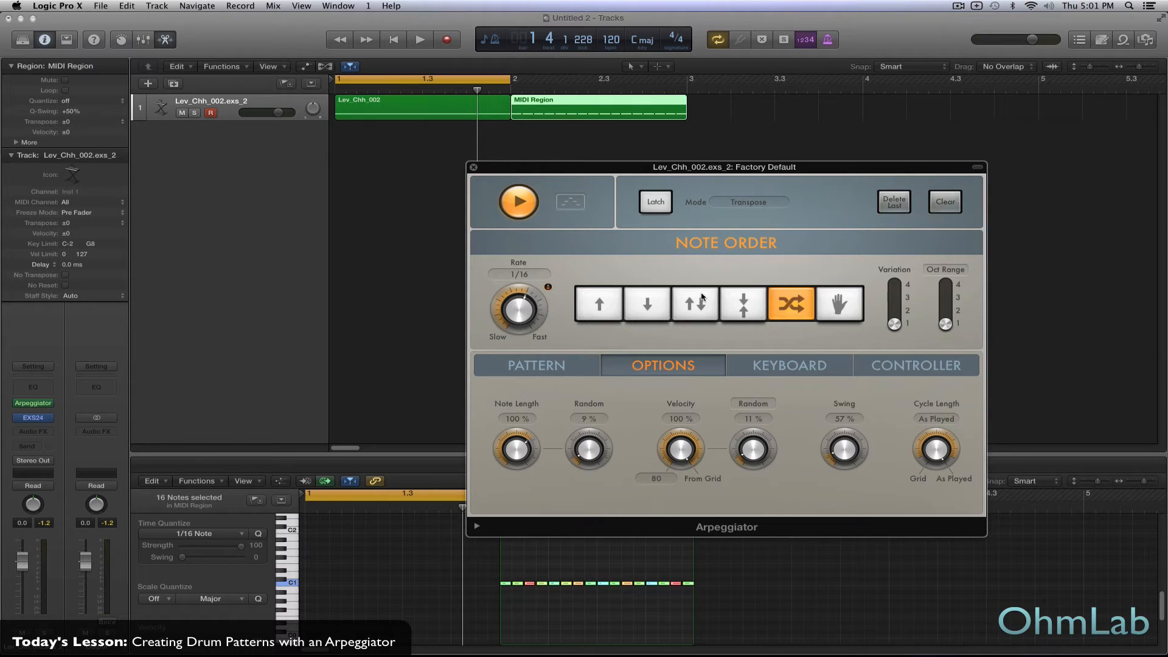
Capture the swung Arpeggiator output as a second MIDI region at bar 3 during playback and close the Arpeggiator
key("space")
left_click(570, 204)
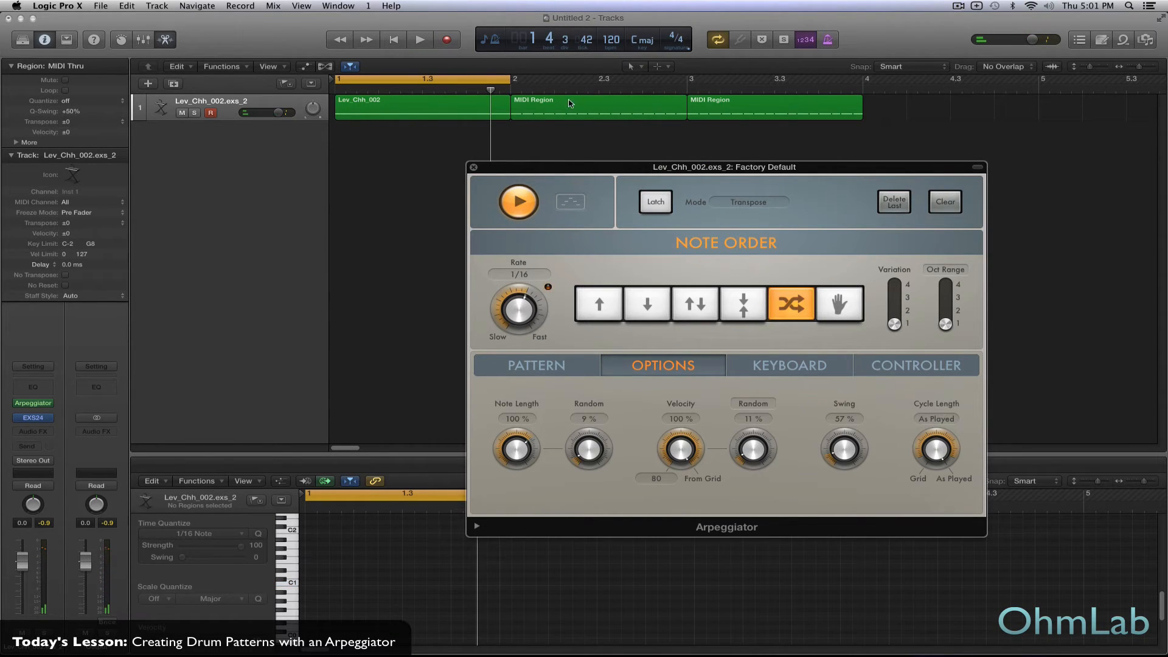
left_click(473, 166)
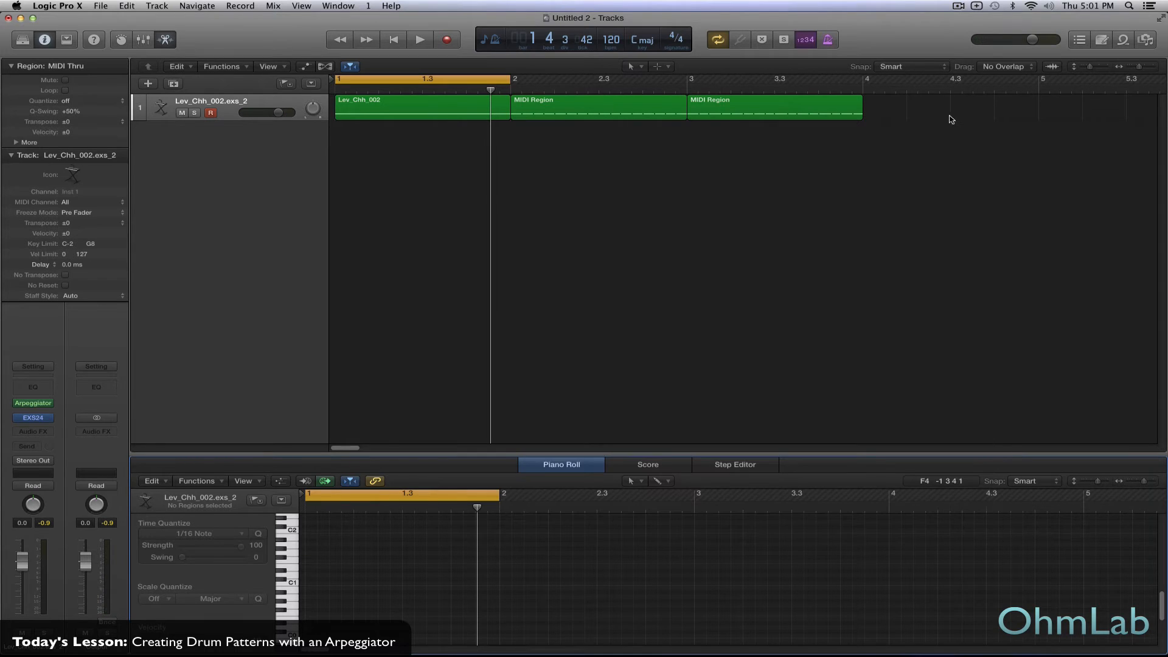
Select both captured MIDI regions and compare the timing, lengths and velocities of their notes in the Piano Roll
left_click_drag(950, 116, 558, 105)
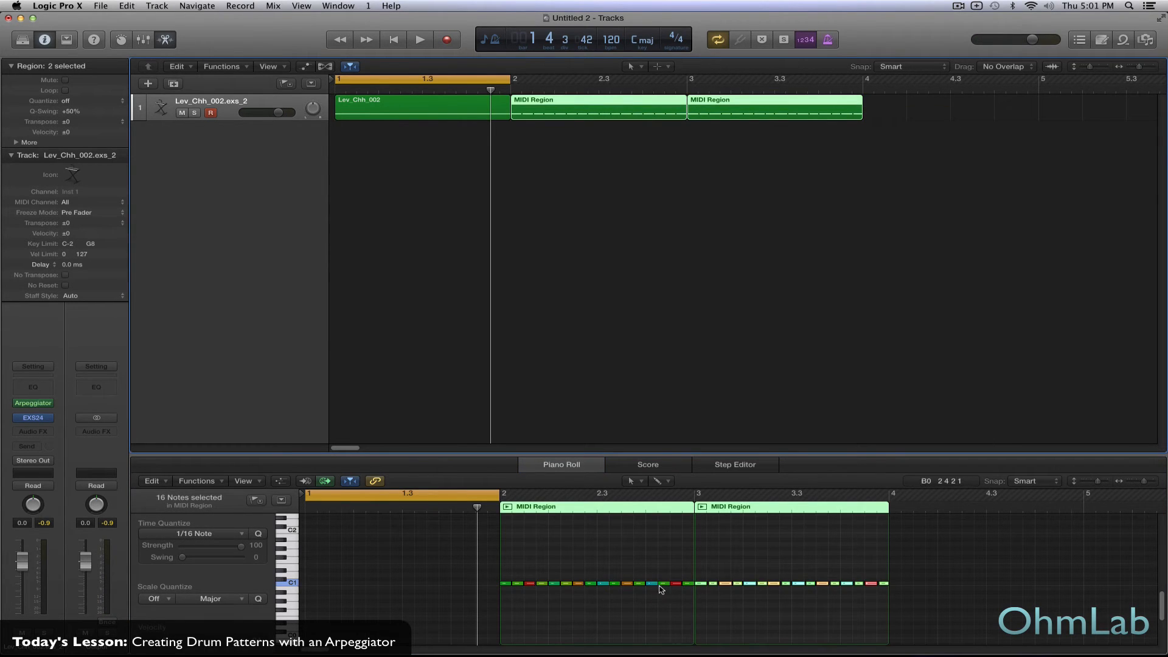
left_click(754, 618)
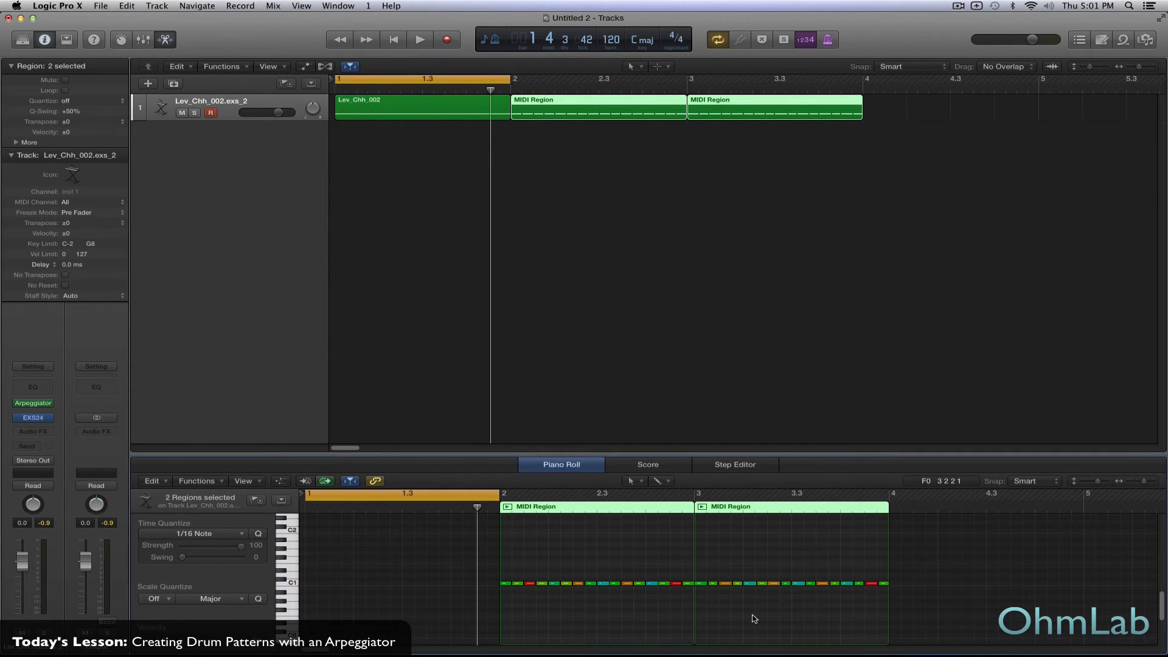
key("super+Right")
key("super+Right")
key("super+Right")
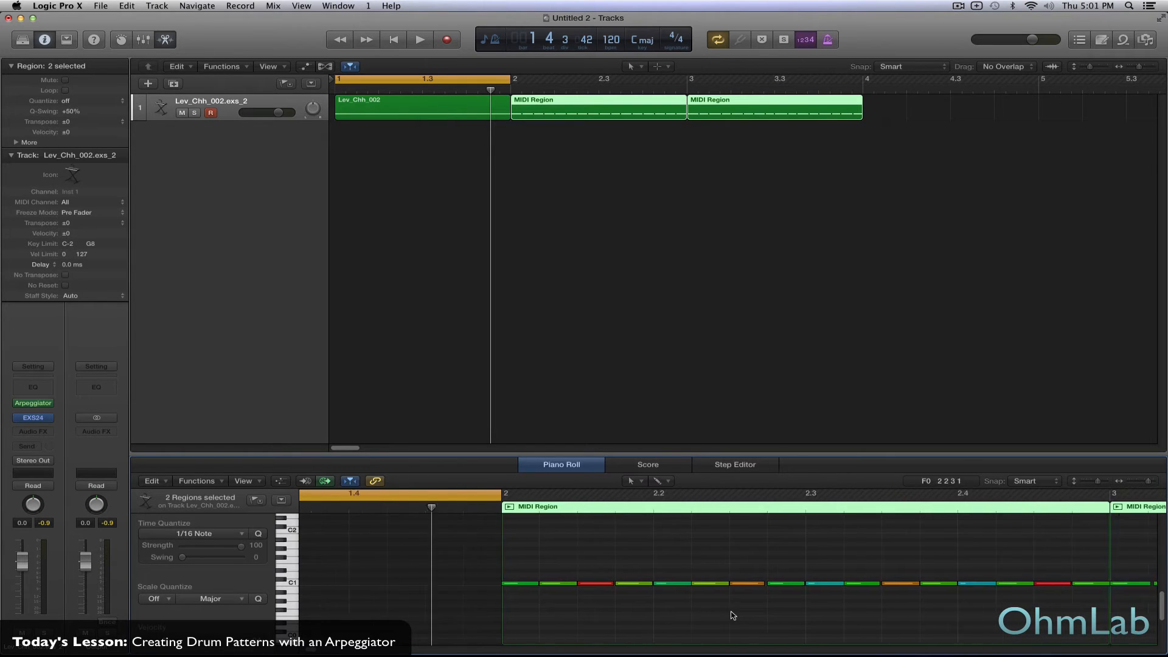
scroll(734, 616, "right", 5)
scroll(742, 578, "right", 5)
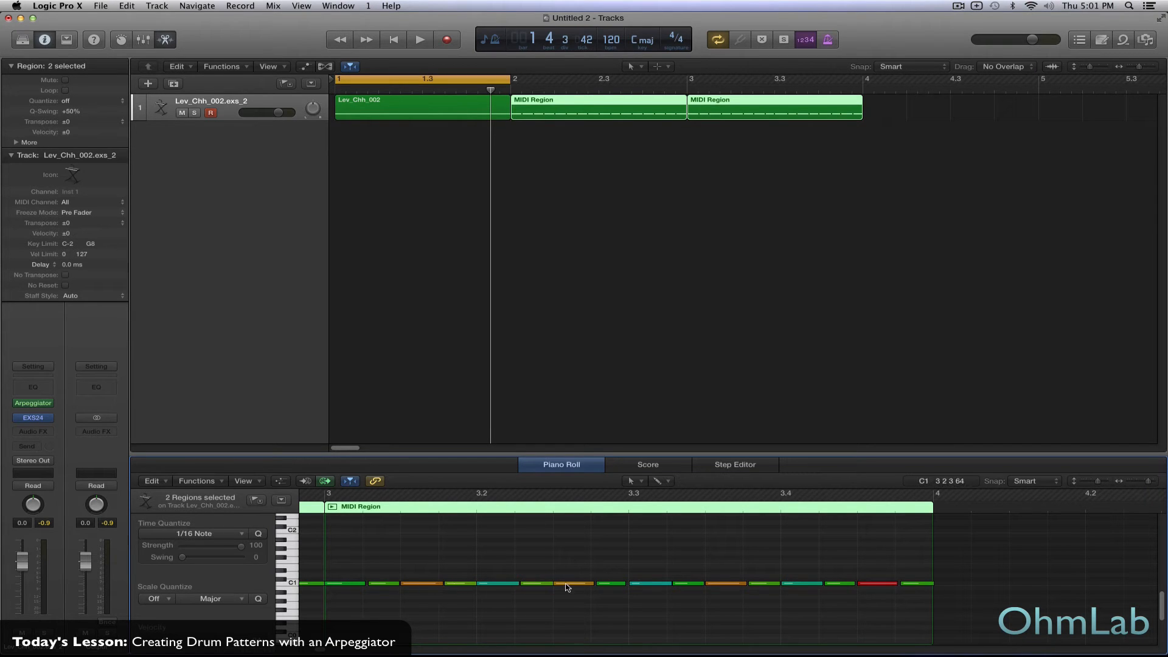
scroll(548, 608, "left", 12)
scroll(572, 617, "down", 5)
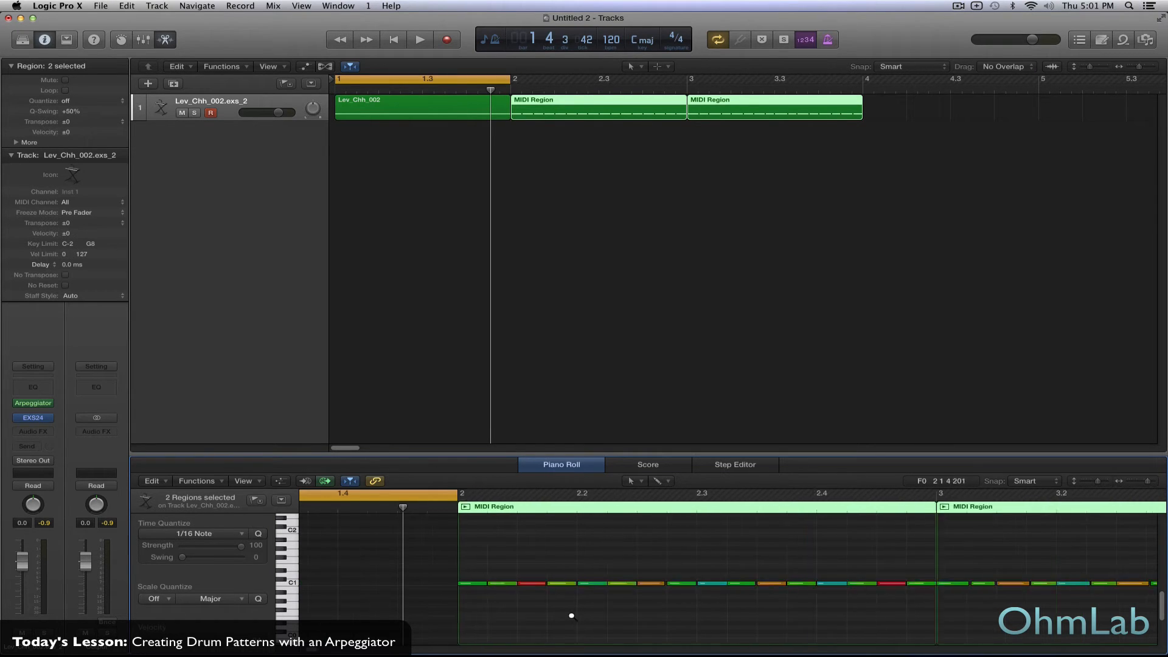
scroll(572, 616, "down", 5)
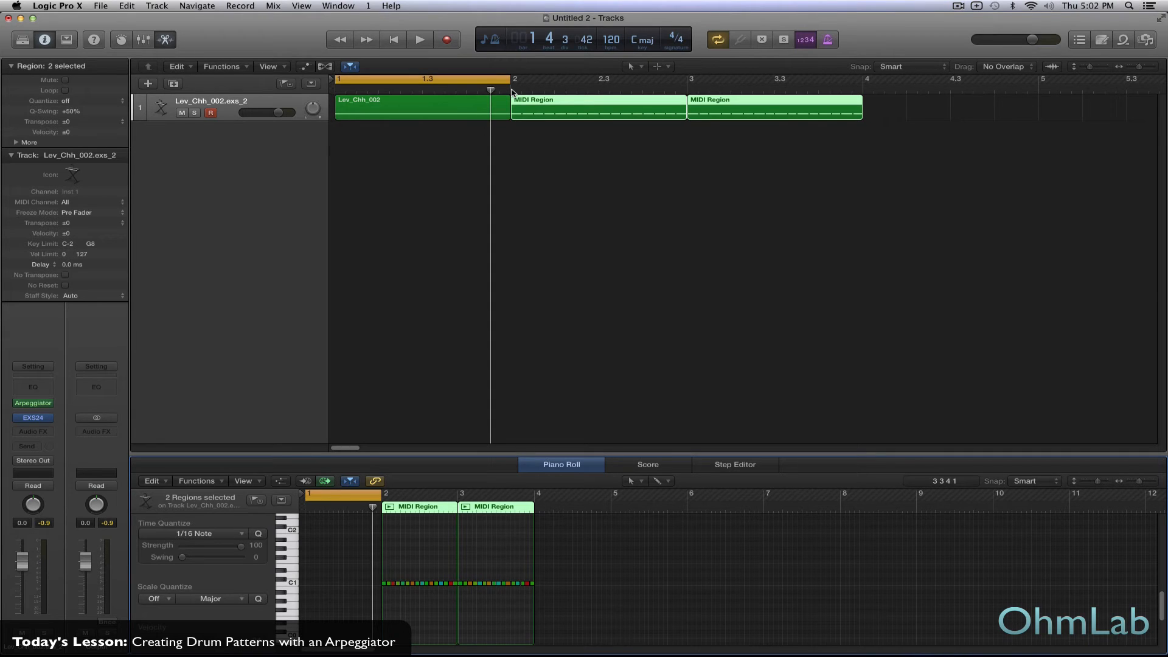
Turn off cycle playback and listen to the two captured MIDI regions from bar 2
key("space")
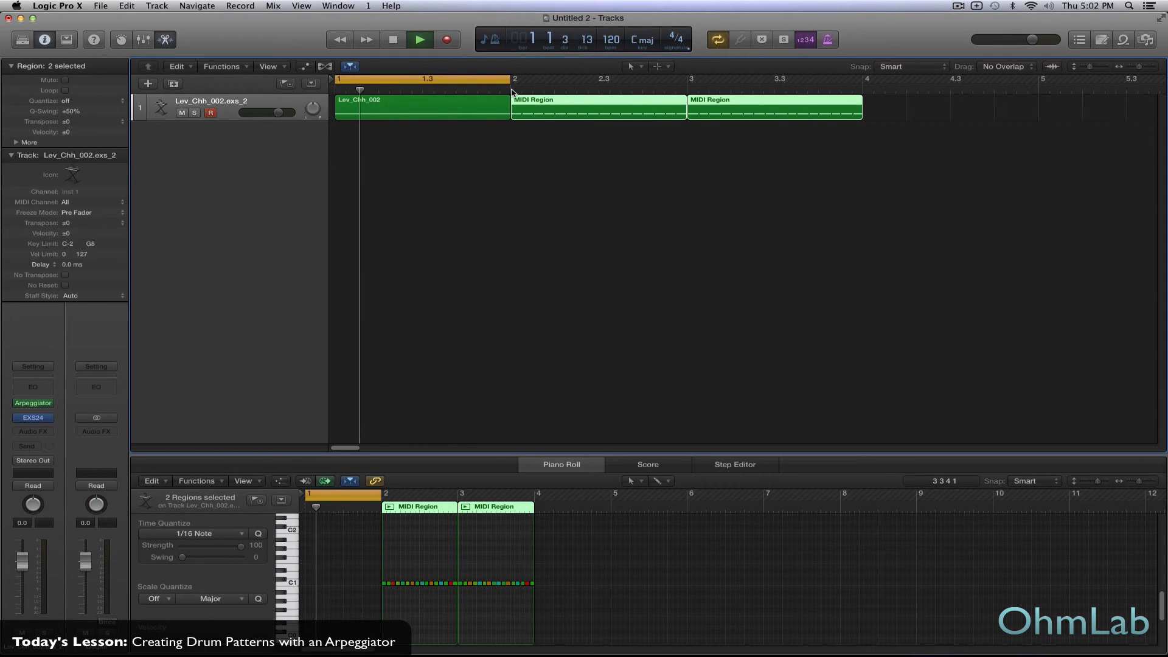
left_click(506, 80)
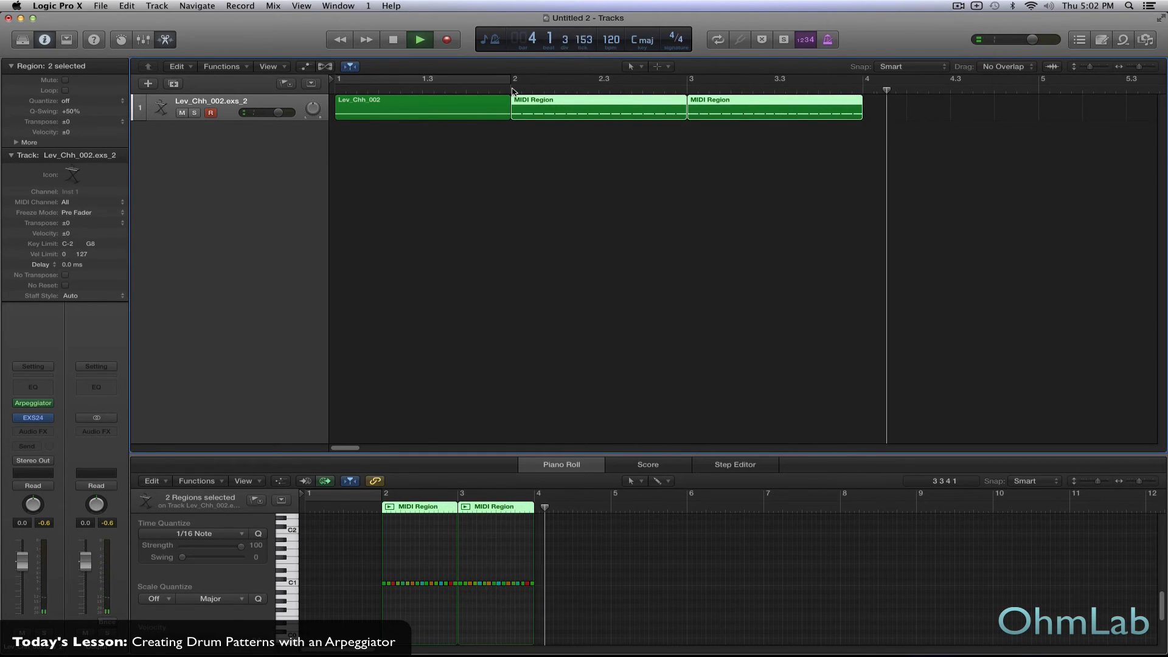
left_click(511, 91)
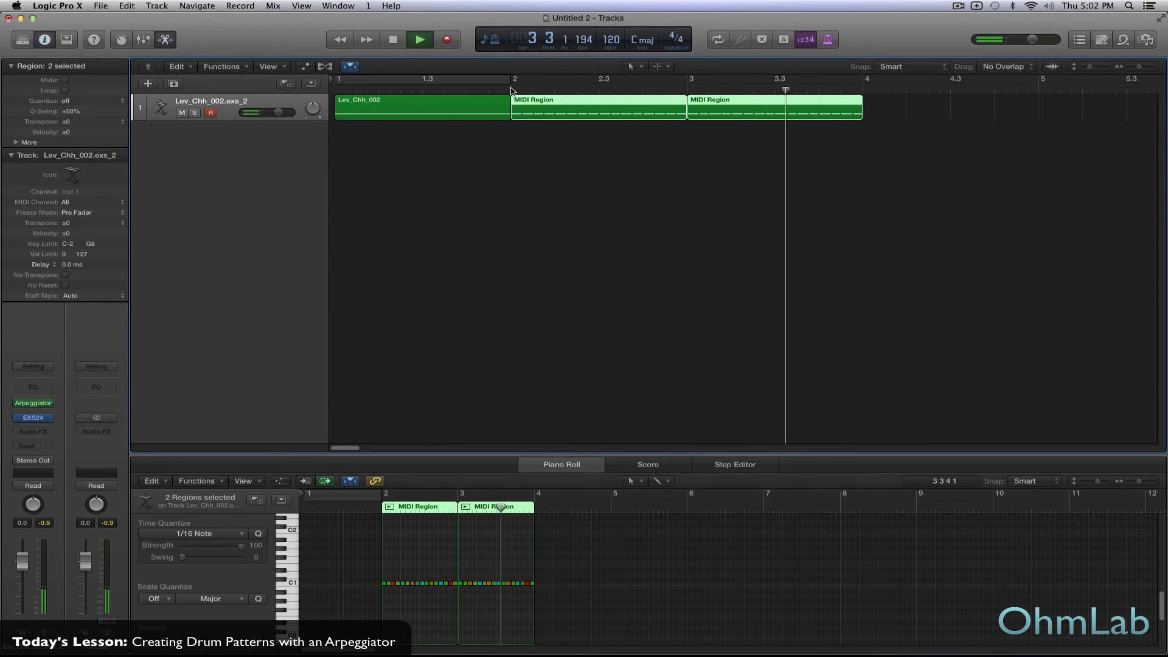
key("space")
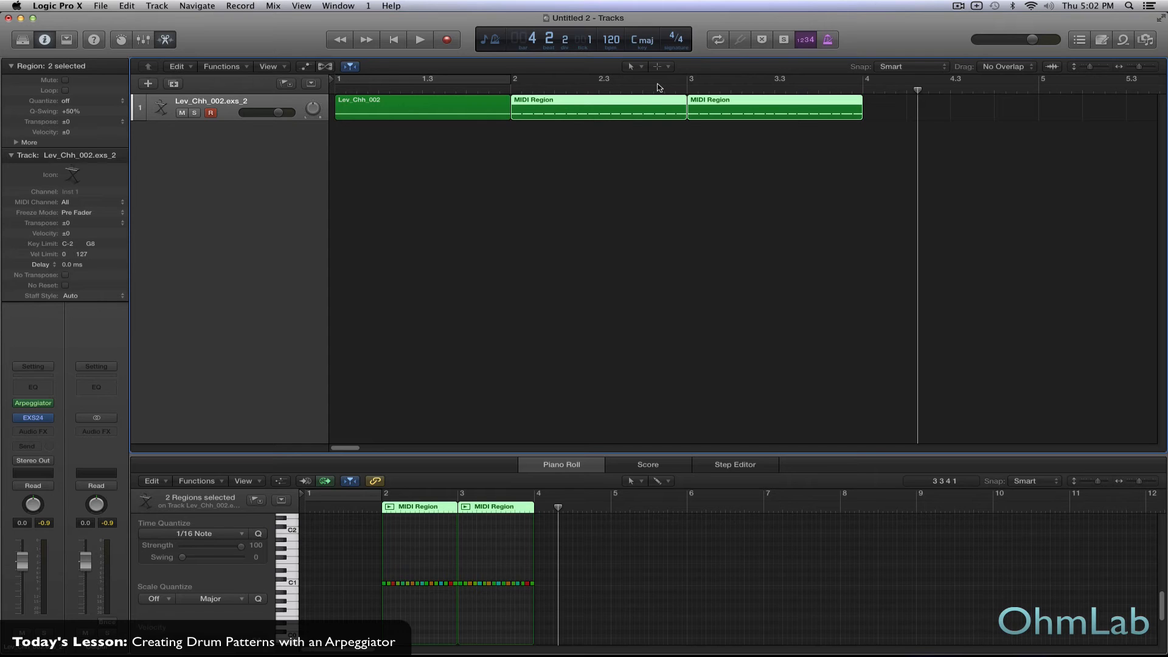
Shift both MIDI regions about one and a quarter beats later and move the first one back to bar 2
left_click_drag(700, 105, 755, 105)
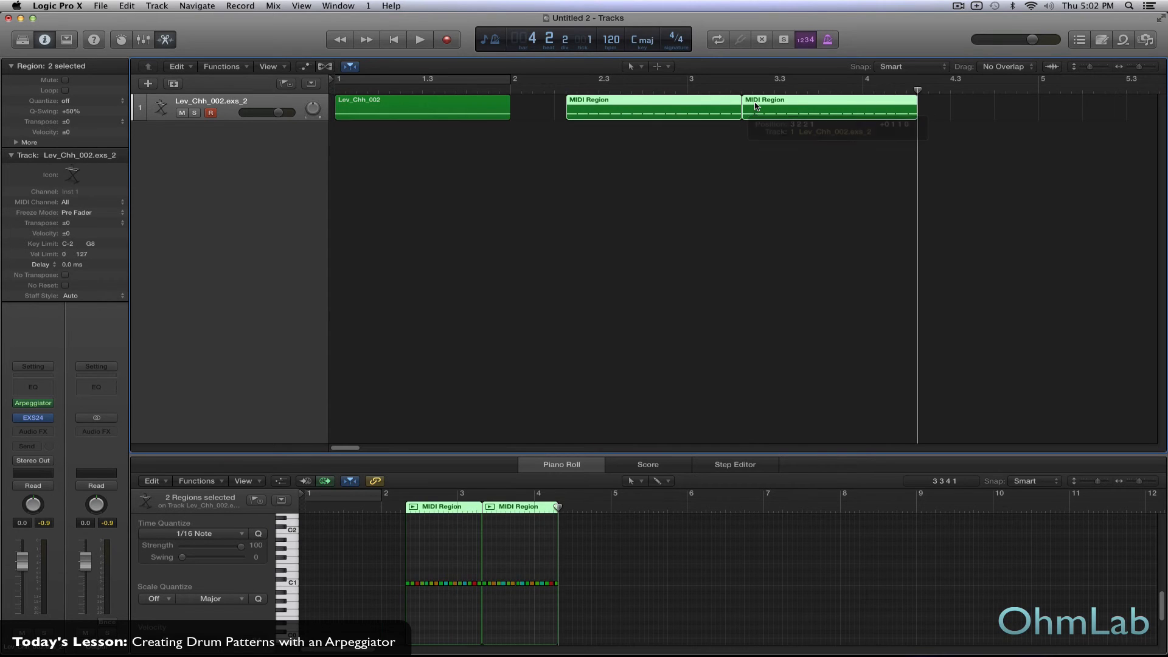
left_click(693, 151)
left_click_drag(681, 106, 583, 108)
left_click(626, 219)
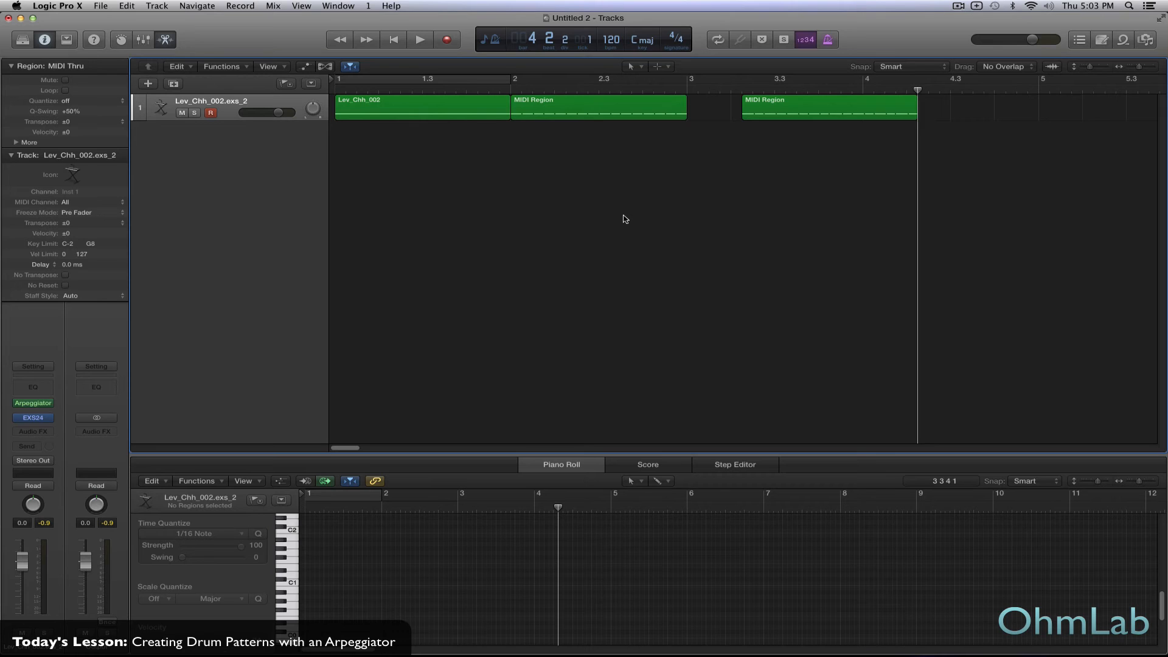
Select the MIDI region at bar 2 and examine its individual notes in the Piano Roll
left_click(598, 108)
mouse_move(417, 589)
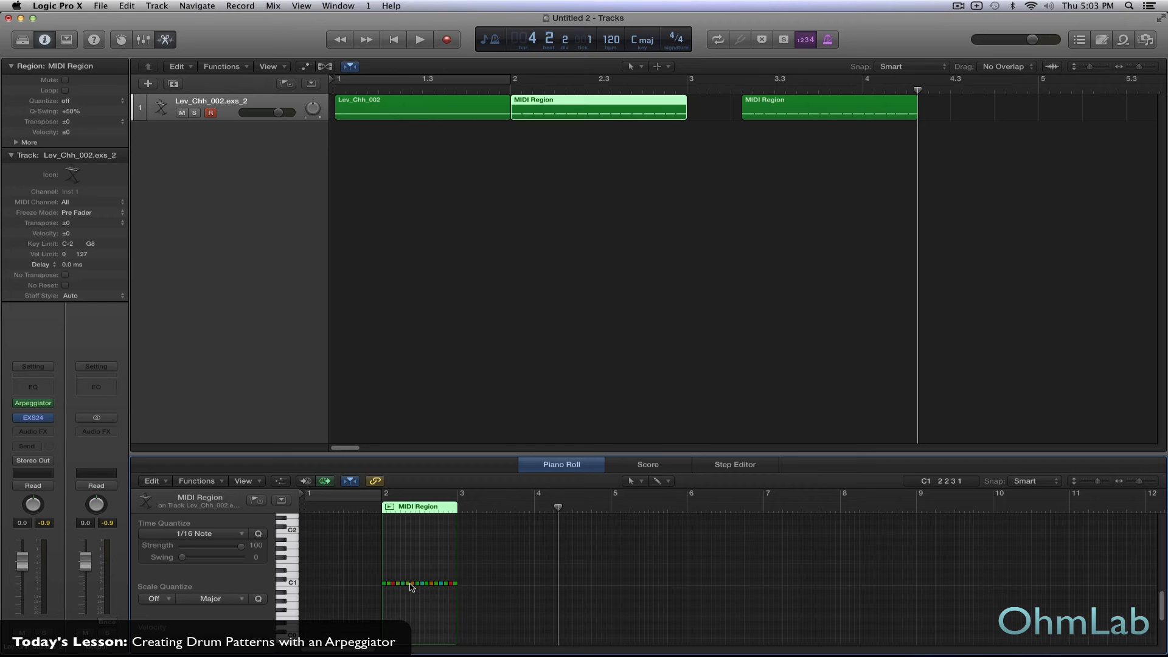
scroll(419, 597, "up", 4)
scroll(420, 597, "left", 5)
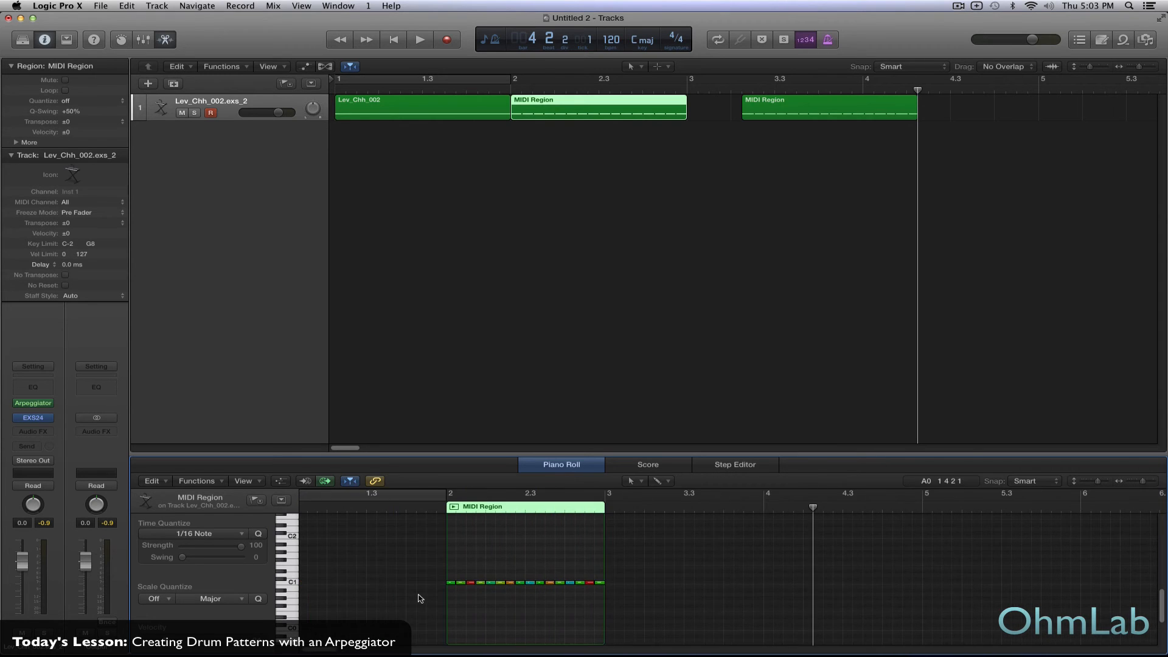
left_click(510, 583)
left_click(590, 584)
left_click(629, 599)
Reopen the Arpeggiator, set its rate to 1/4 triplet and briefly run playback
left_click(33, 402)
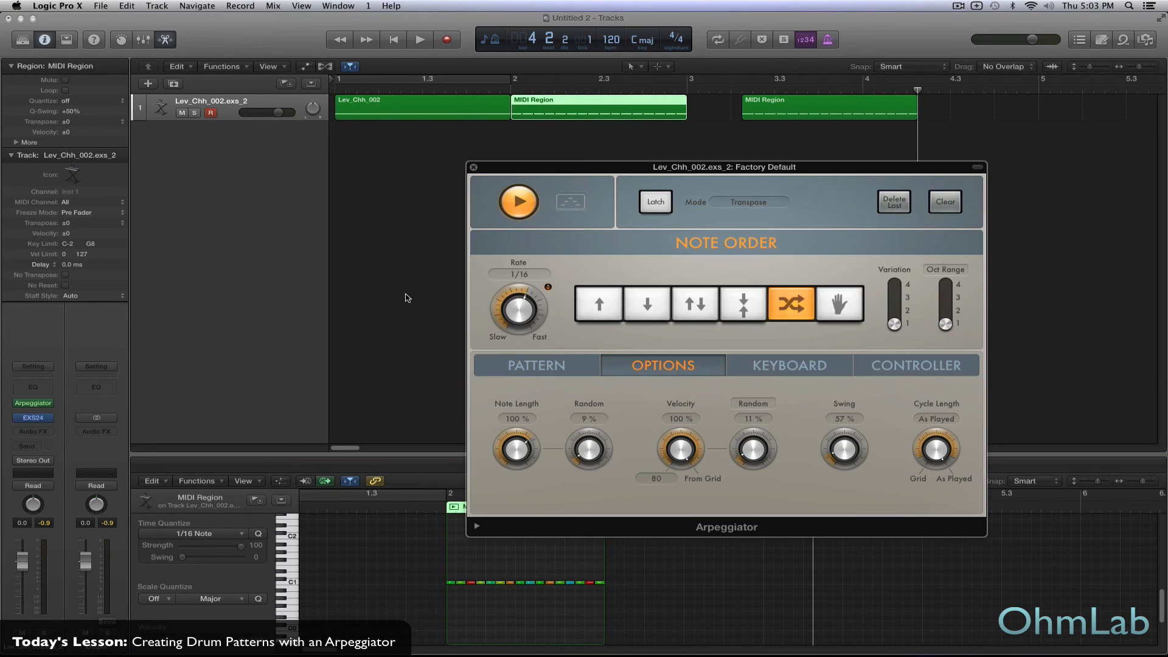
left_click_drag(529, 315, 520, 344)
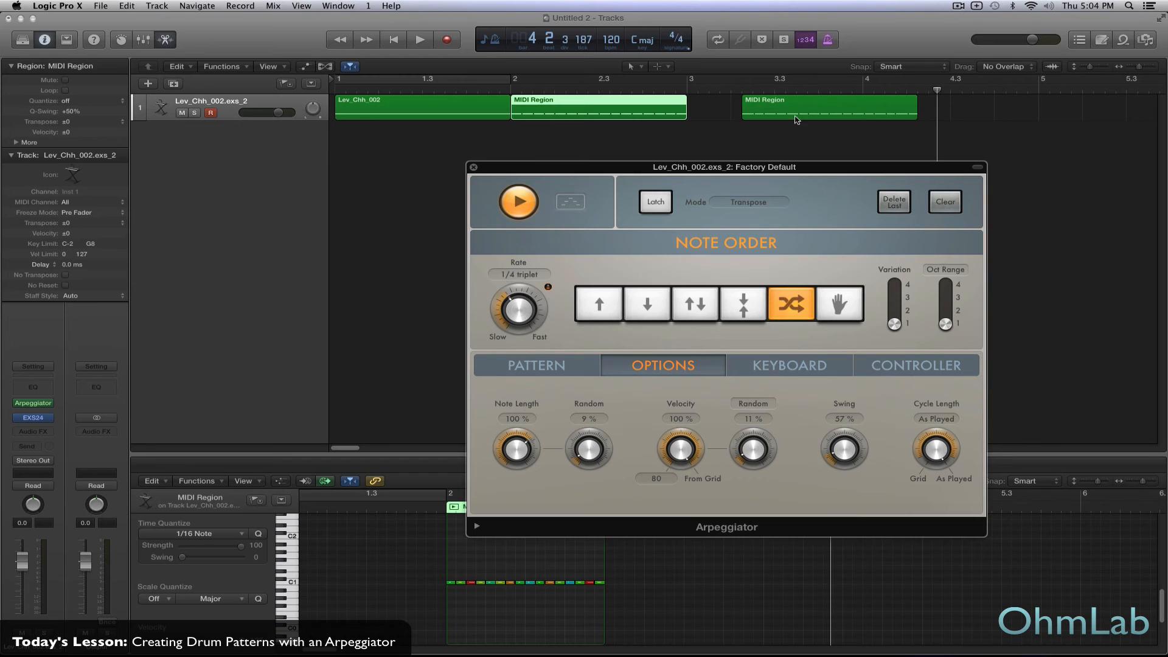
key("space")
key("space")
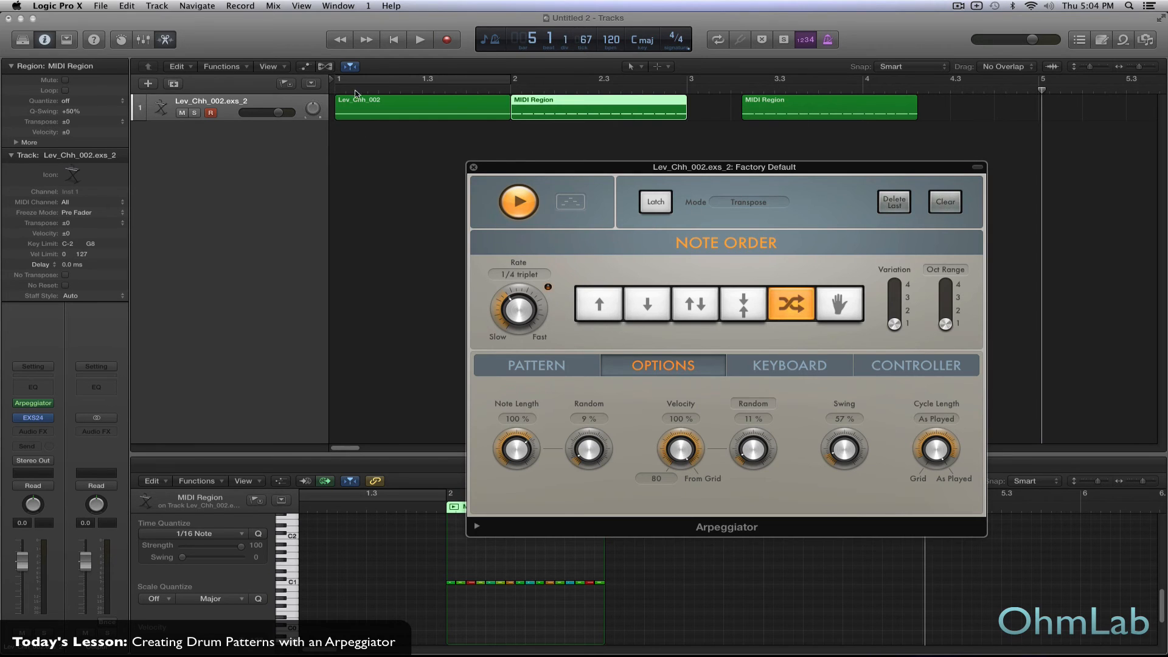
Turn cycle playback back on for bar 1, play the loop and set the Arpeggiator's rate to 1/16
left_click(356, 79)
key("space")
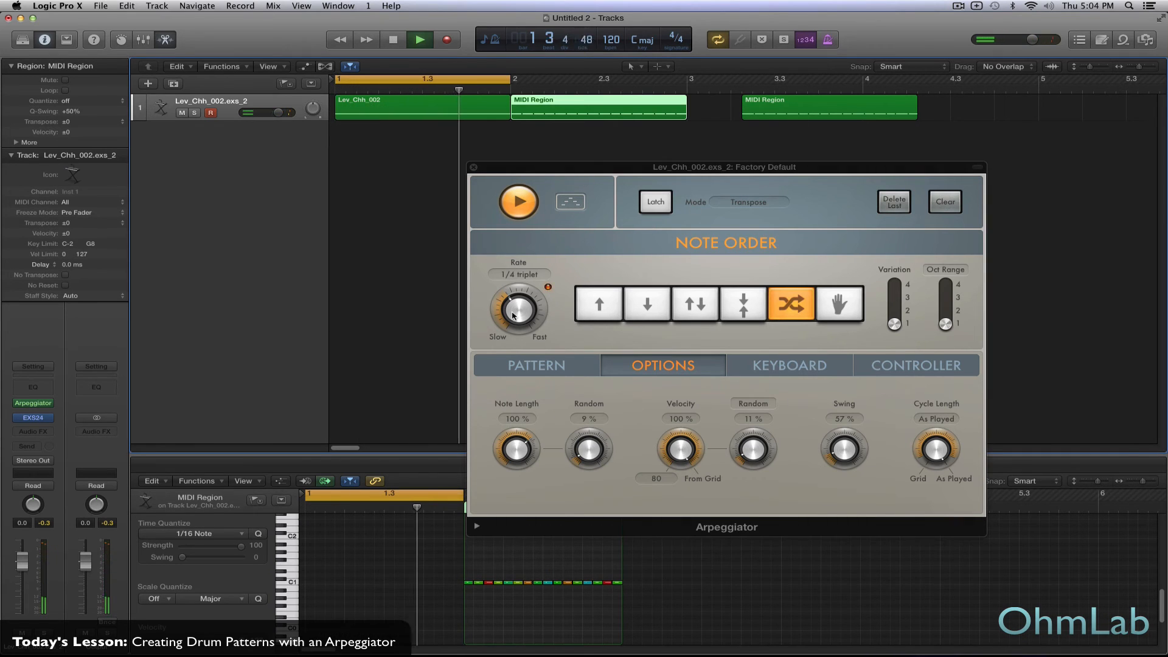
mouse_move(516, 321)
left_mouse_down()
mouse_move(505, 252)
mouse_move(516, 312)
mouse_move(516, 298)
left_mouse_up()
key("space")
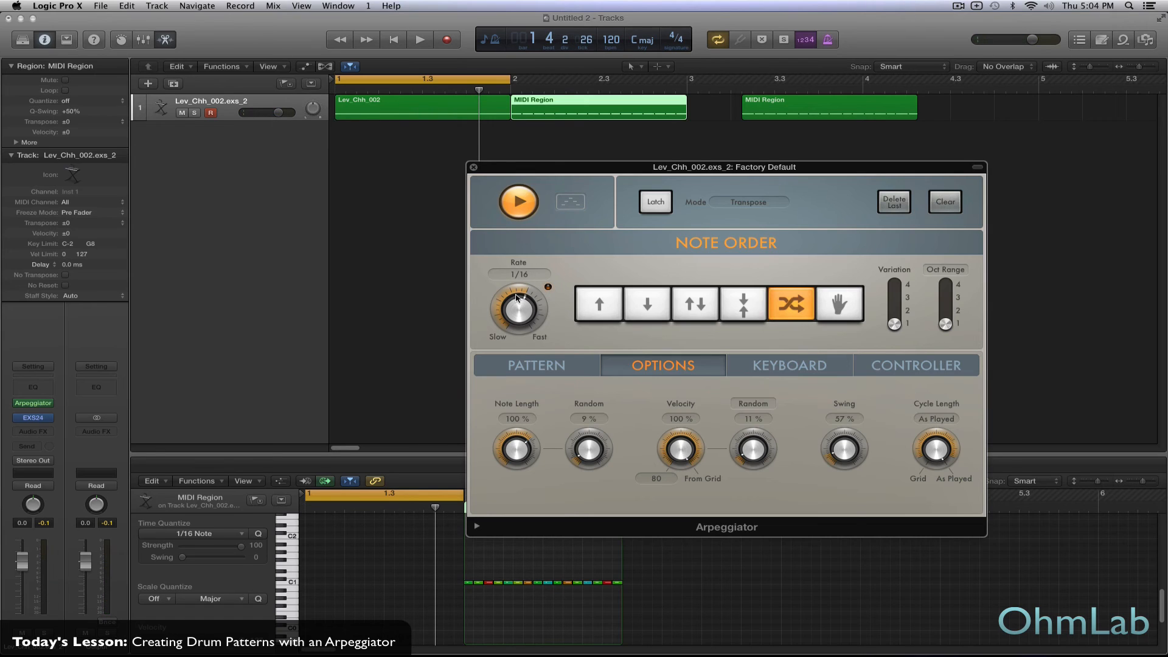